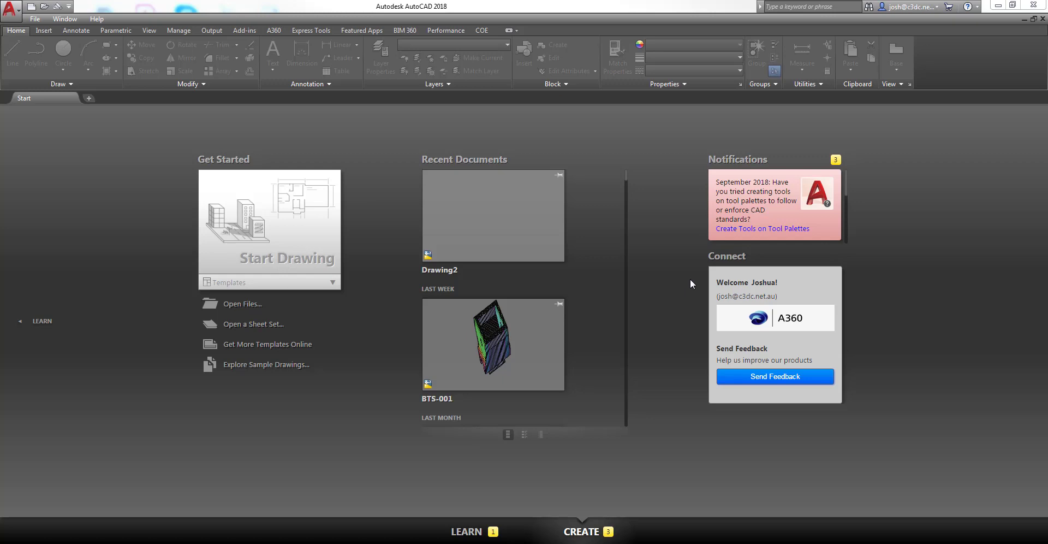
Start a new blank drawing
{"action": "left_click", "coordinate": [276, 252]}
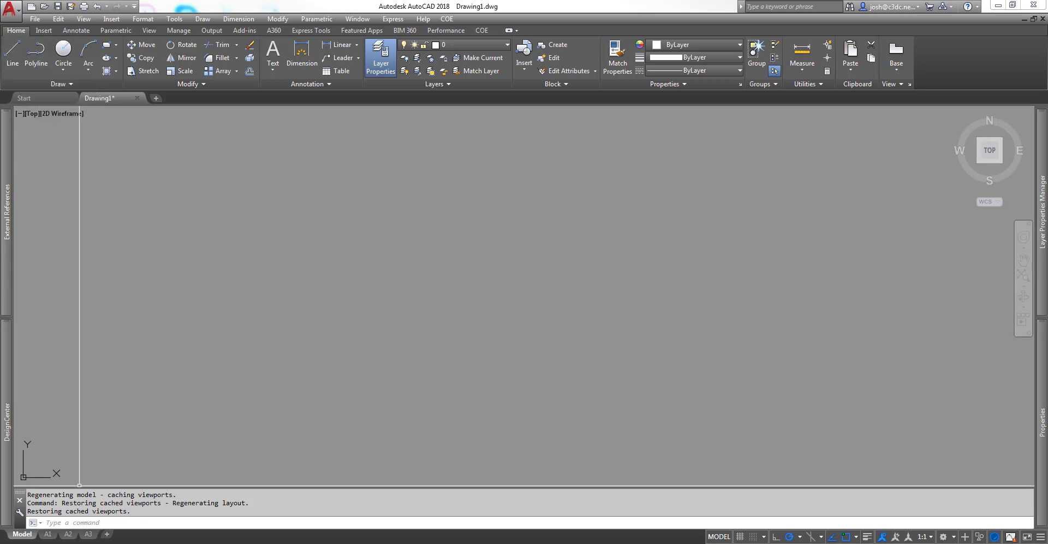
{"action": "left_click", "coordinate": [104, 521]}
{"action": "type", "text": "line"}
{"action": "key", "text": "Return"}
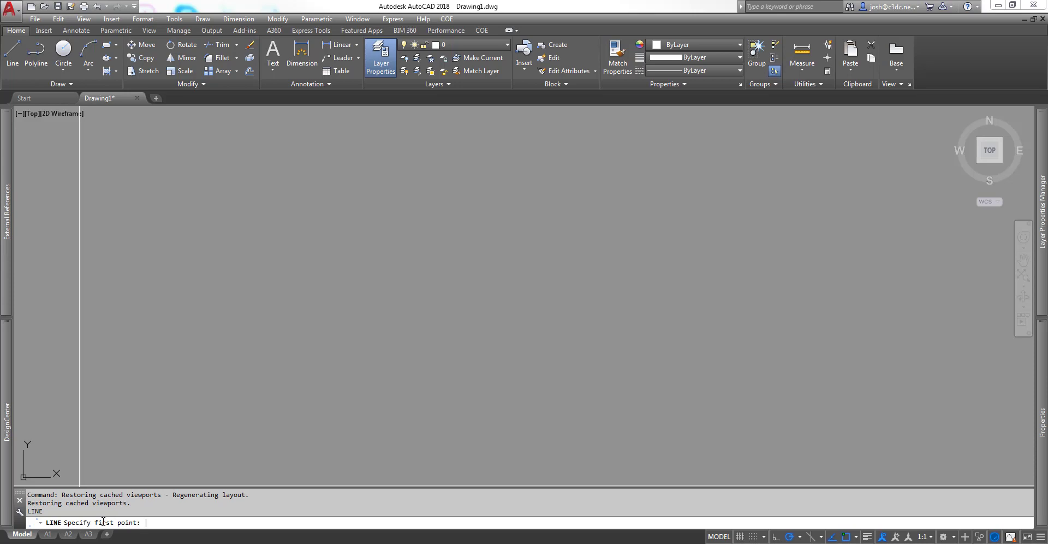
{"action": "key", "text": "Escape"}
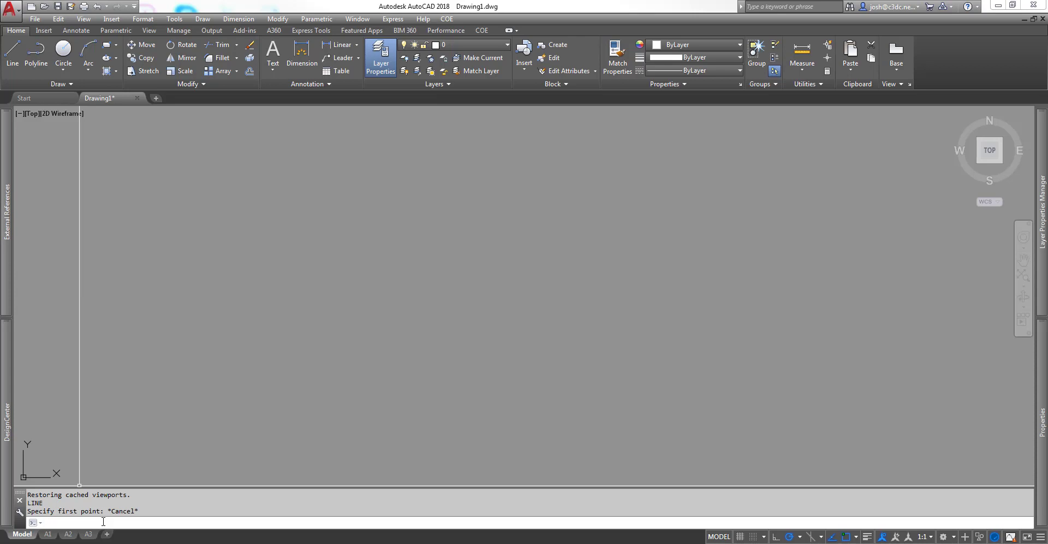
Draw a freehand chain of five connected line segments that turns upward and loops back across the middle of the drawing
{"action": "type", "text": "l"}
{"action": "key", "text": "Return"}
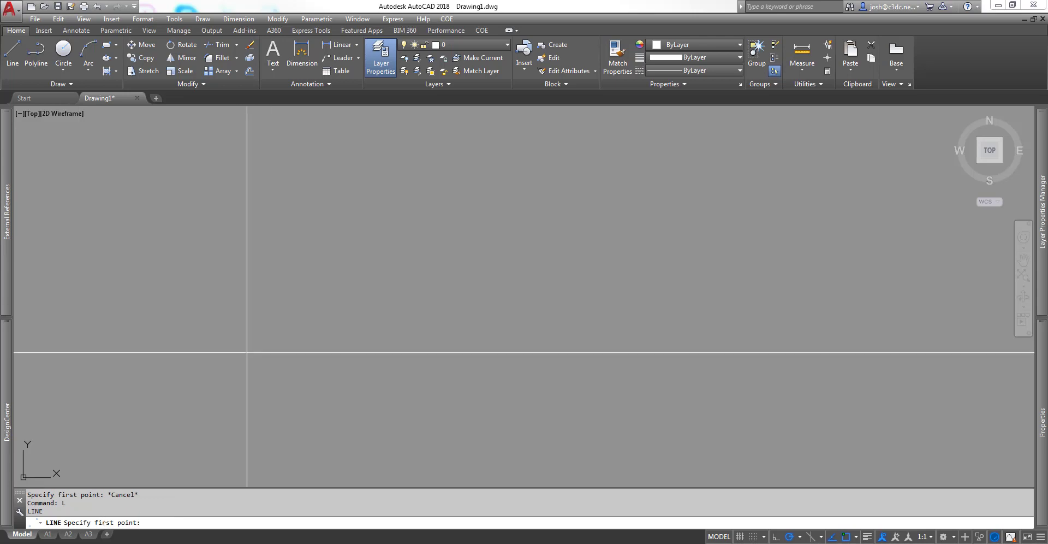
{"action": "left_click", "coordinate": [283, 330]}
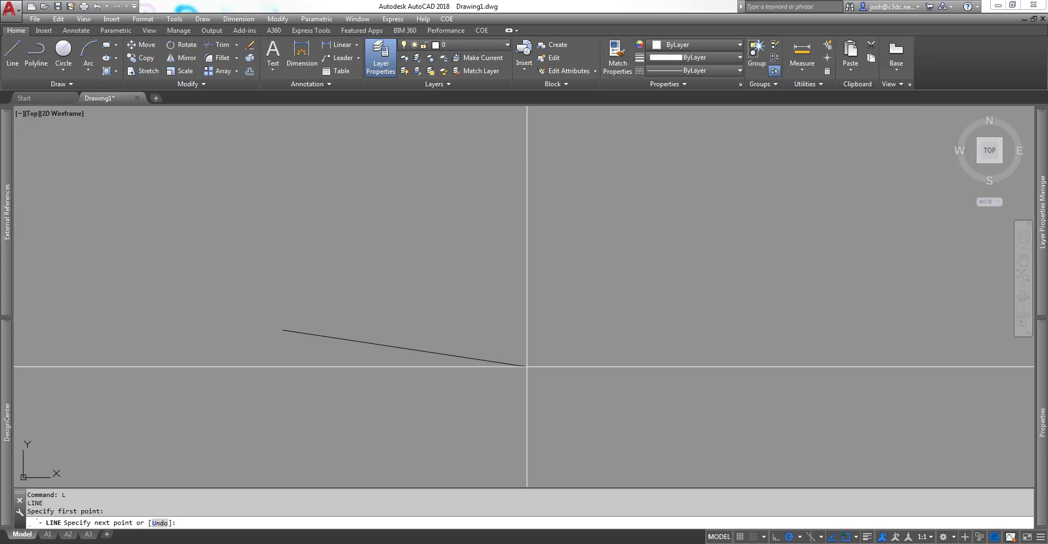
{"action": "left_click", "coordinate": [548, 376]}
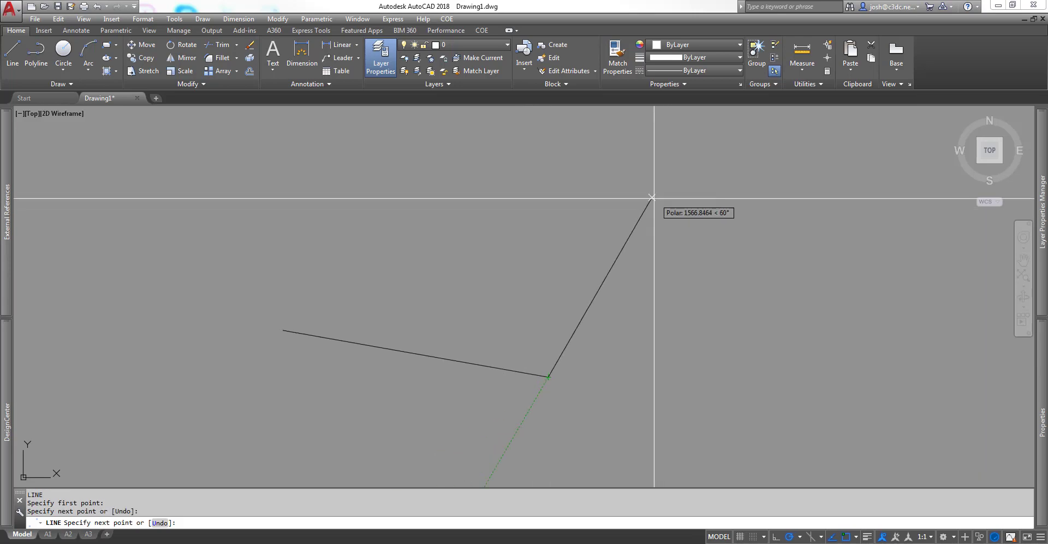
{"action": "left_click", "coordinate": [700, 194]}
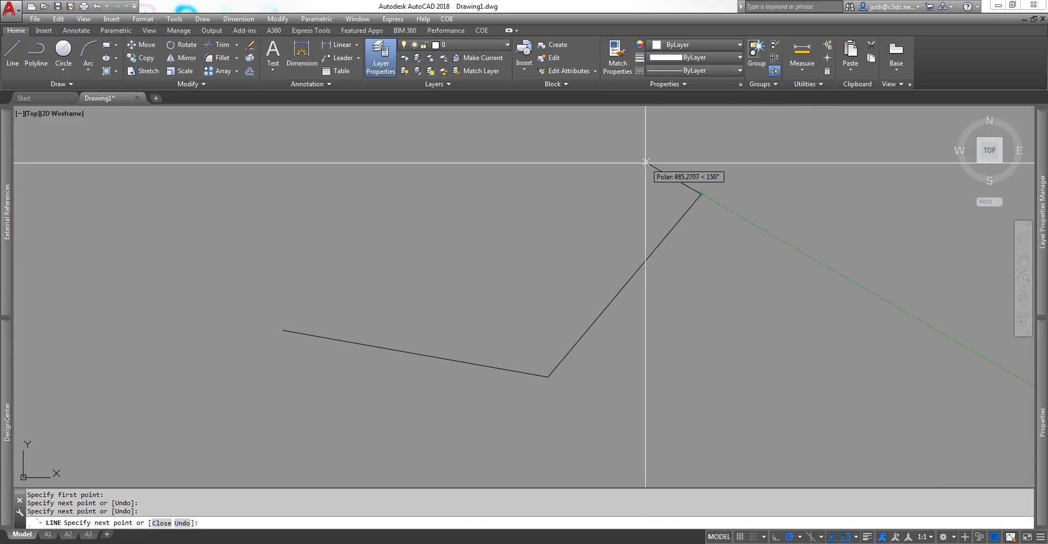
{"action": "left_click", "coordinate": [608, 141]}
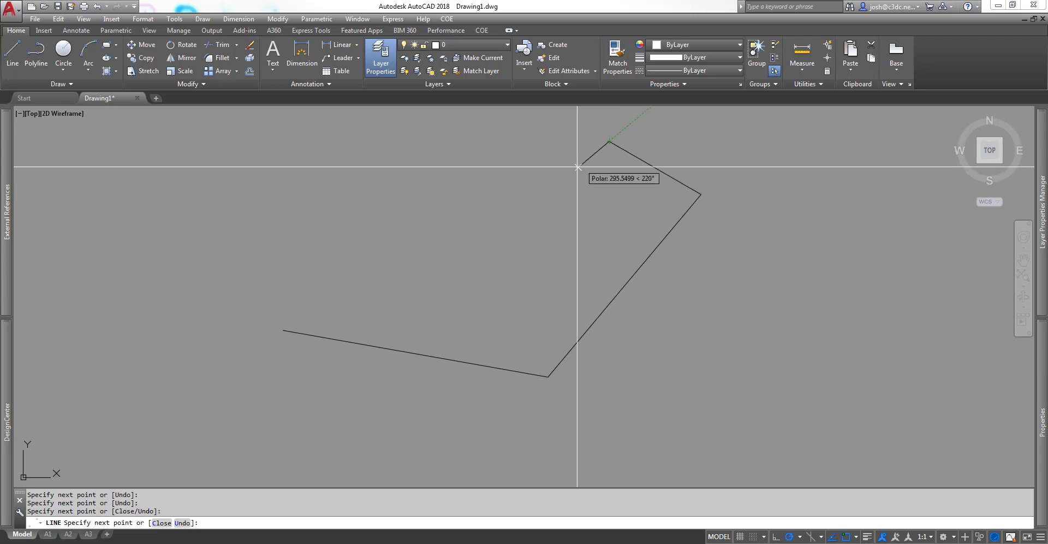
{"action": "left_click", "coordinate": [587, 279]}
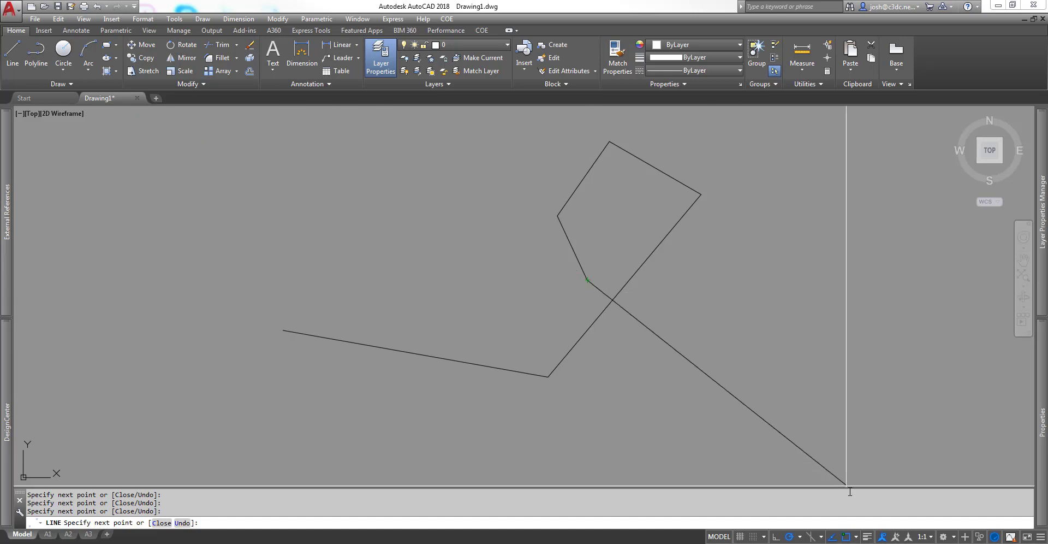
Set the polar tracking angle increment to 45 degrees while the line chain is still being drawn
{"action": "left_click", "coordinate": [800, 536]}
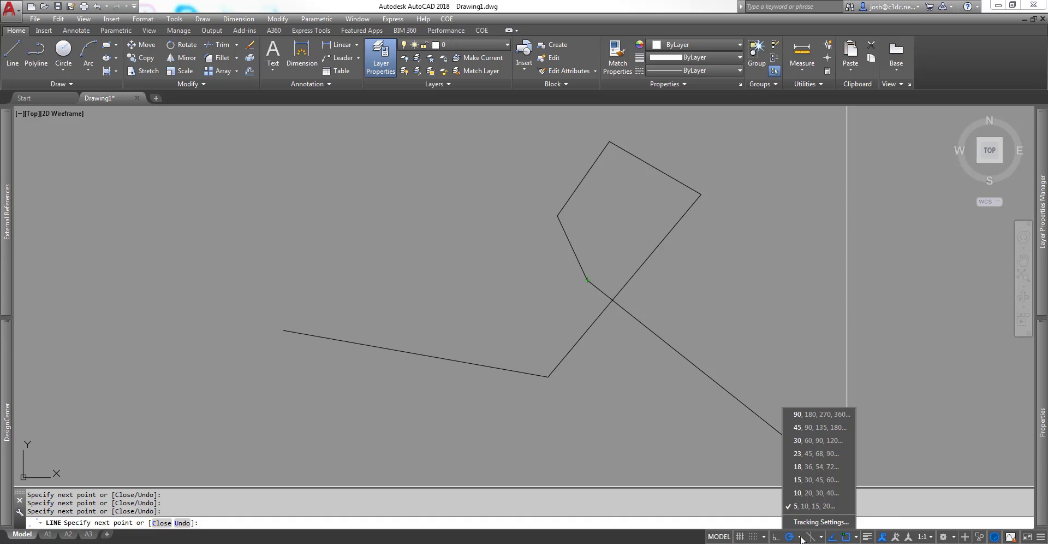
{"action": "scroll", "coordinate": [809, 472], "scroll_direction": "up", "scroll_amount": 2}
{"action": "left_click", "coordinate": [810, 423]}
Continue the line chain with 45-degree zigzag segments and a horizontal segment, and finish it with a 100-unit diagonal segment toward the upper left
{"action": "scroll", "coordinate": [732, 423], "scroll_direction": "down", "scroll_amount": 6}
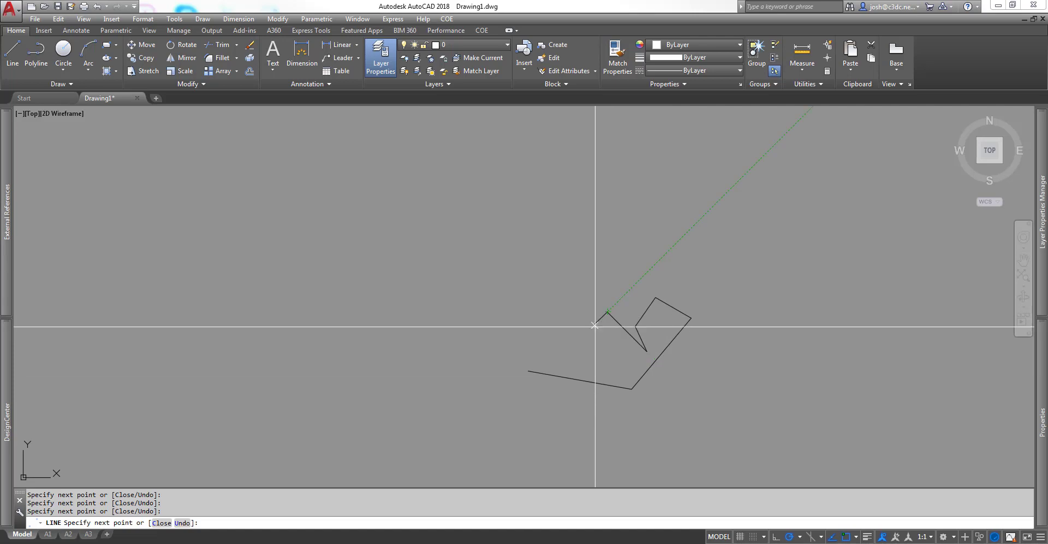
{"action": "left_click", "coordinate": [576, 343]}
{"action": "left_click", "coordinate": [607, 376]}
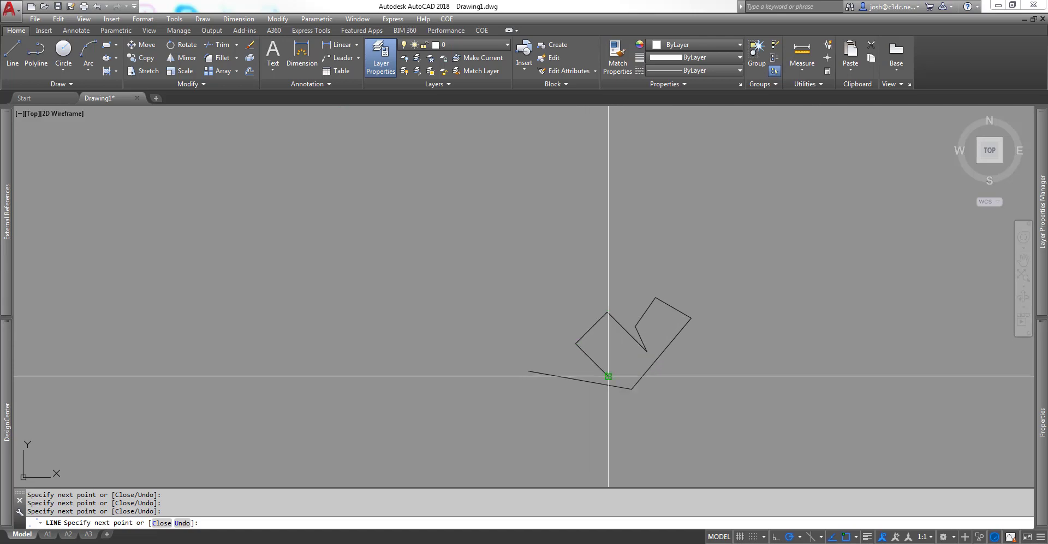
{"action": "left_click", "coordinate": [508, 376]}
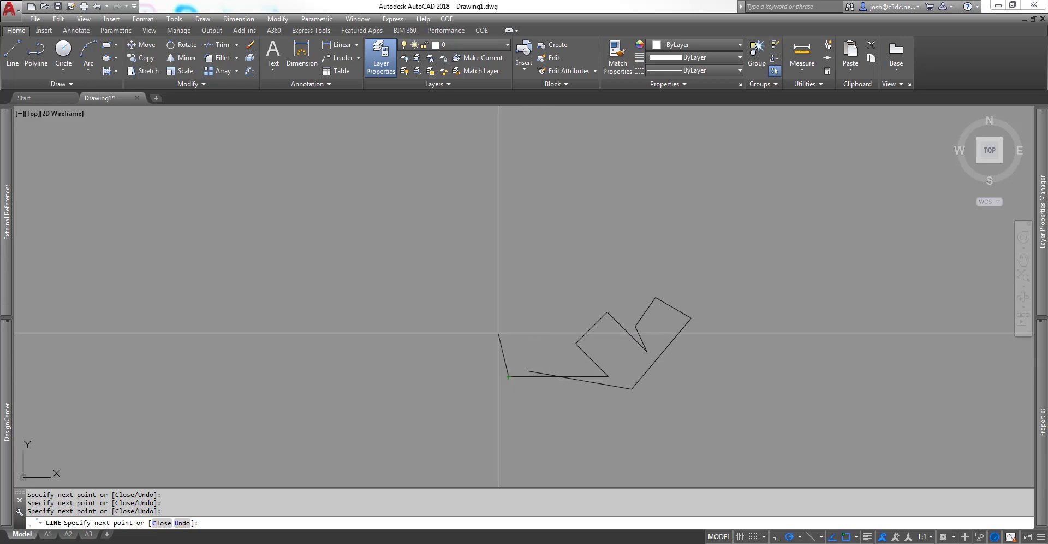
{"action": "type", "text": "100"}
{"action": "key", "text": "Return"}
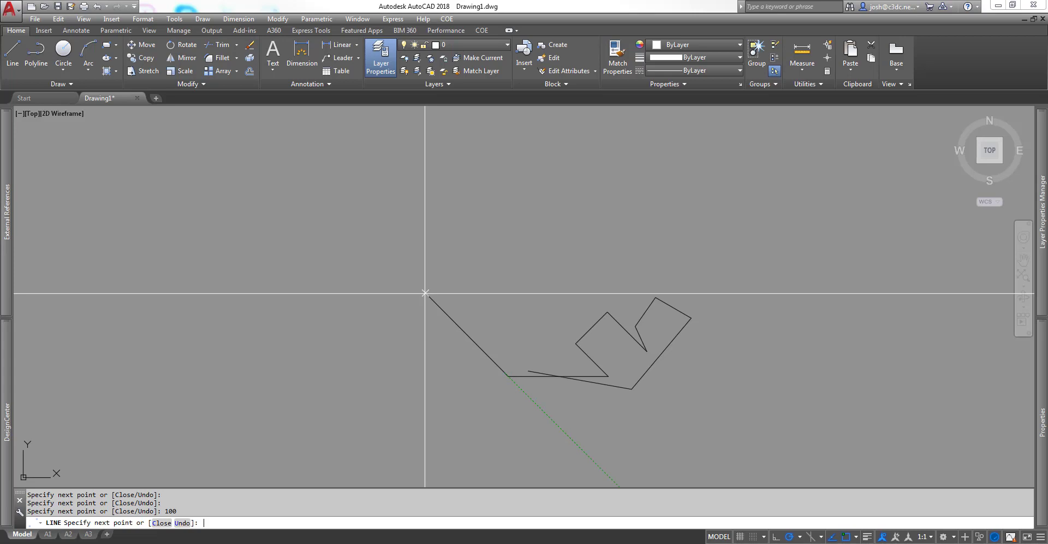
{"action": "scroll", "coordinate": [533, 369], "scroll_direction": "up", "scroll_amount": 4}
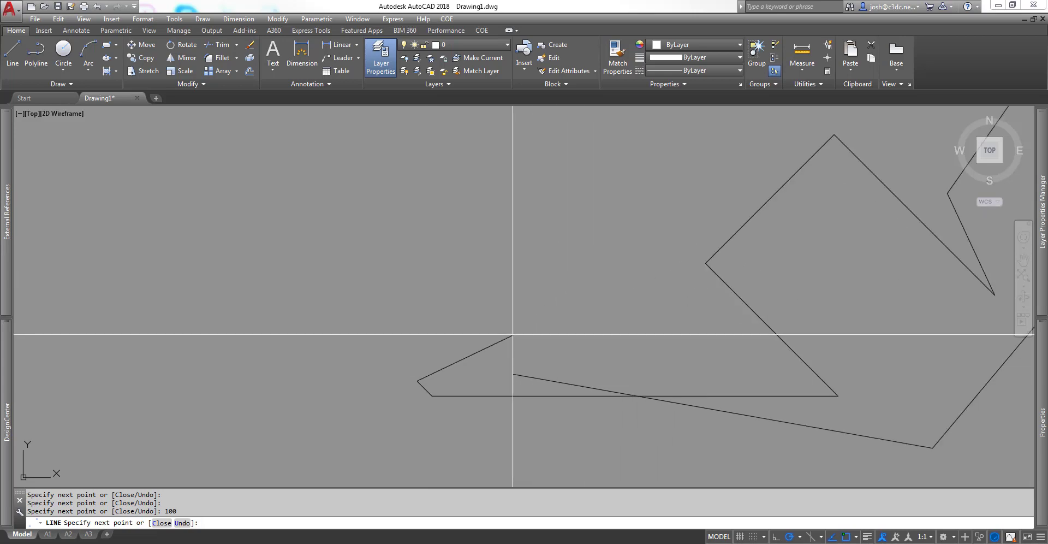
{"action": "key", "text": "Escape"}
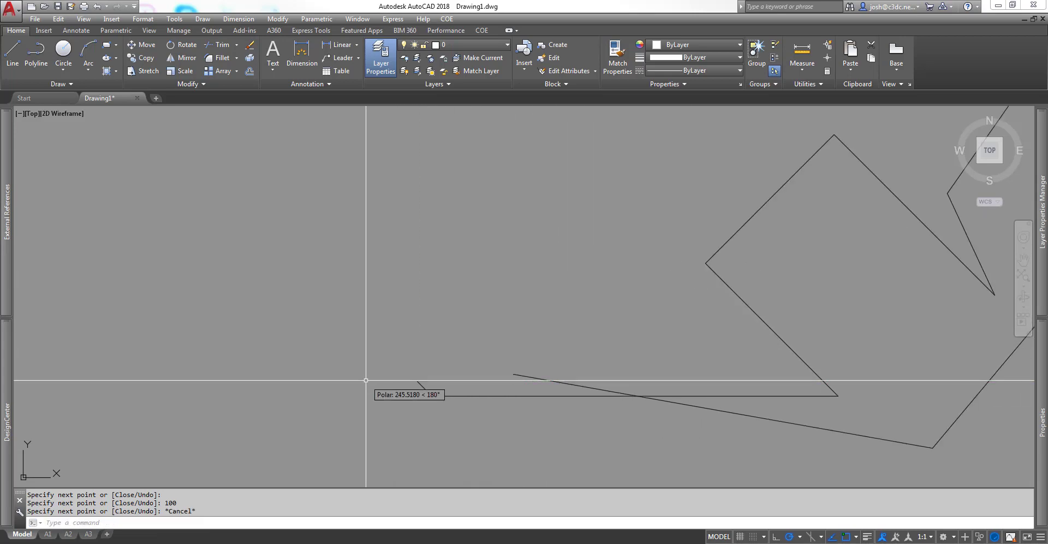
Draw a square with 10-unit sides from four connected lines in an empty area of the drawing
{"action": "scroll", "coordinate": [357, 391], "scroll_direction": "up", "scroll_amount": 5}
{"action": "type", "text": "l"}
{"action": "key", "text": "BackSpace"}
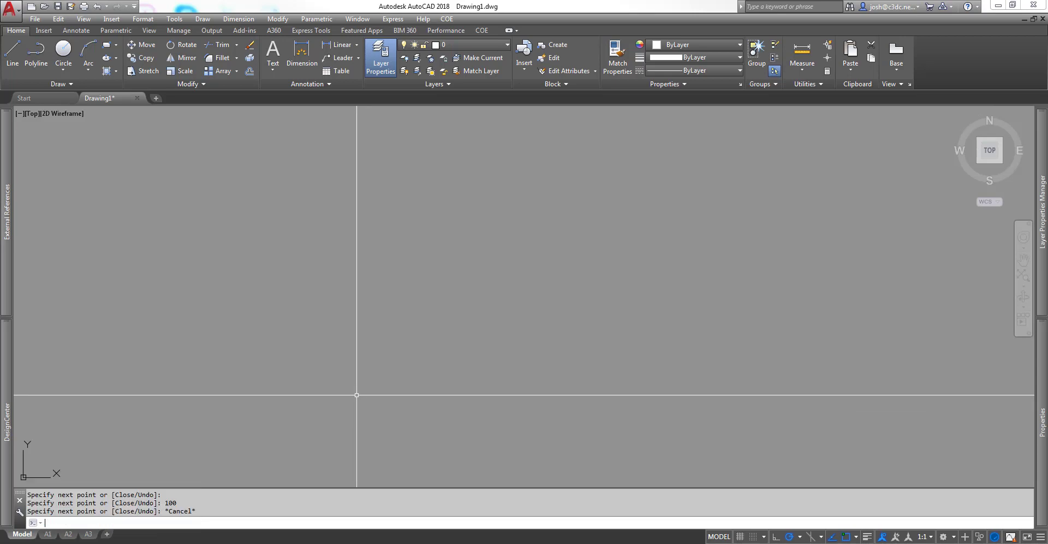
{"action": "type", "text": "l"}
{"action": "key", "text": "Return"}
{"action": "left_click", "coordinate": [335, 394]}
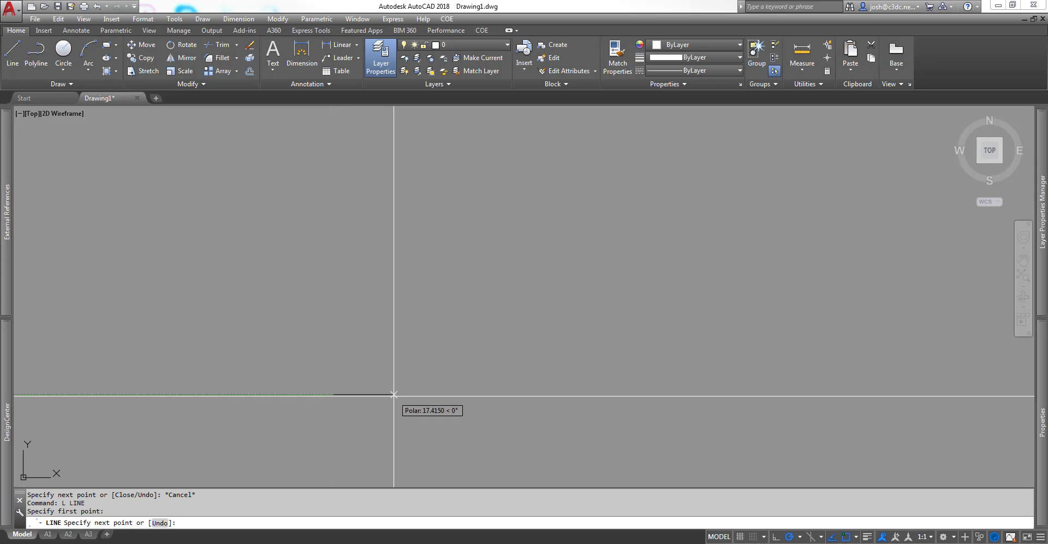
{"action": "type", "text": "10"}
{"action": "key", "text": "Return"}
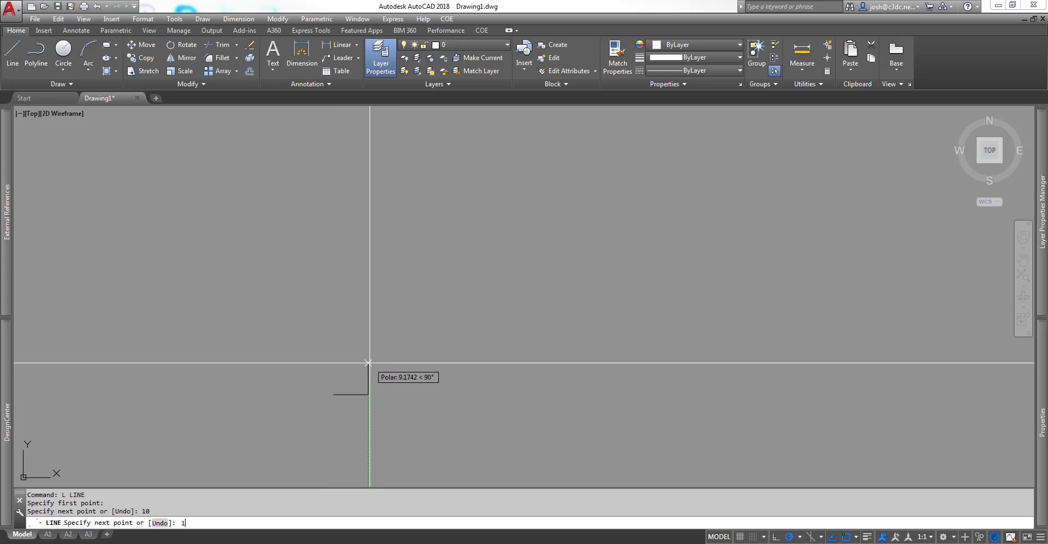
{"action": "type", "text": "10"}
{"action": "key", "text": "Return"}
{"action": "type", "text": "10"}
{"action": "key", "text": "Return"}
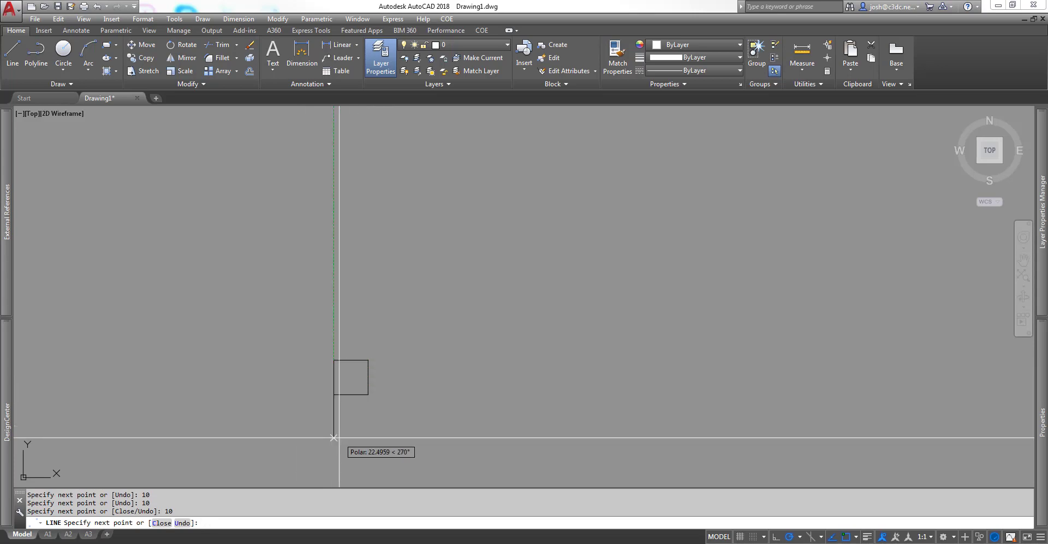
{"action": "type", "text": "10"}
{"action": "key", "text": "Return"}
{"action": "key", "text": "Escape"}
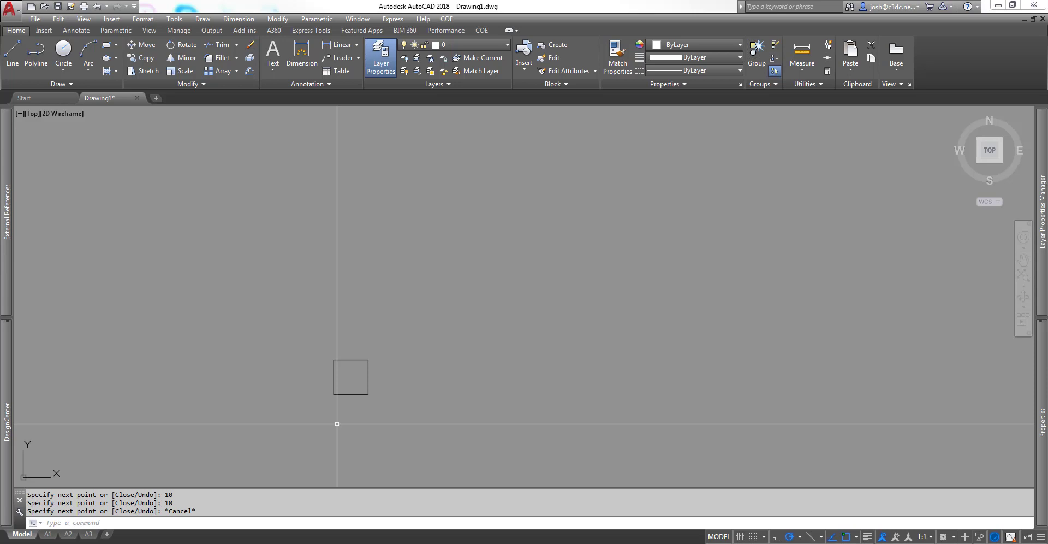
Draw a line about 41 units long at 45 degrees up and rightward from the midpoint of the square's top edge
{"action": "type", "text": "l"}
{"action": "key", "text": "Return"}
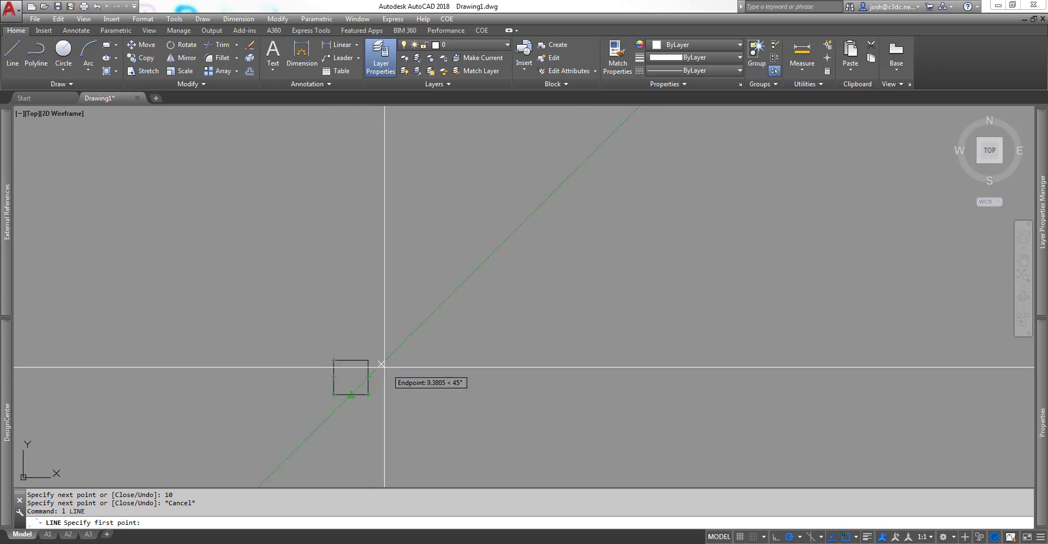
{"action": "left_click", "coordinate": [351, 360]}
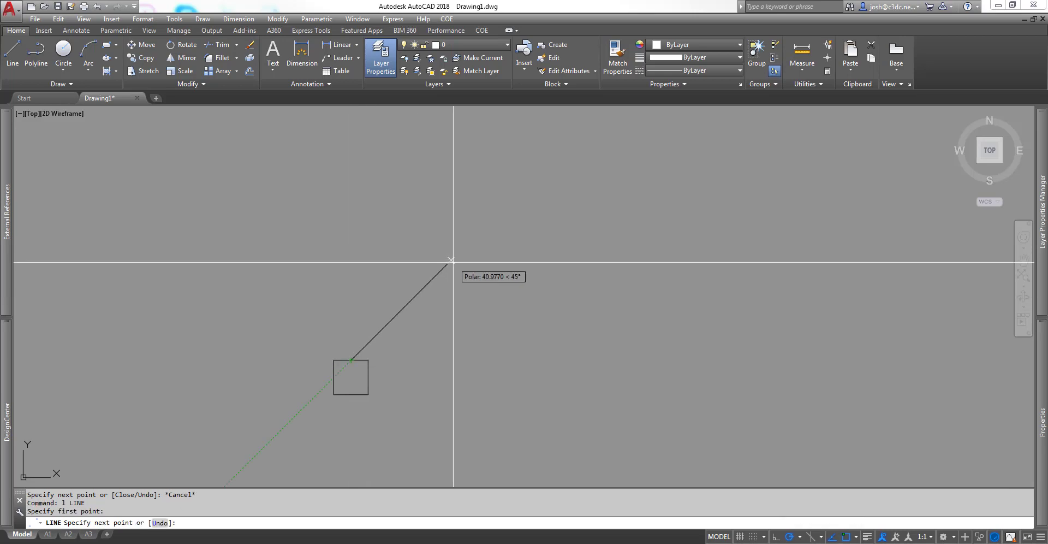
{"action": "left_click", "coordinate": [451, 260]}
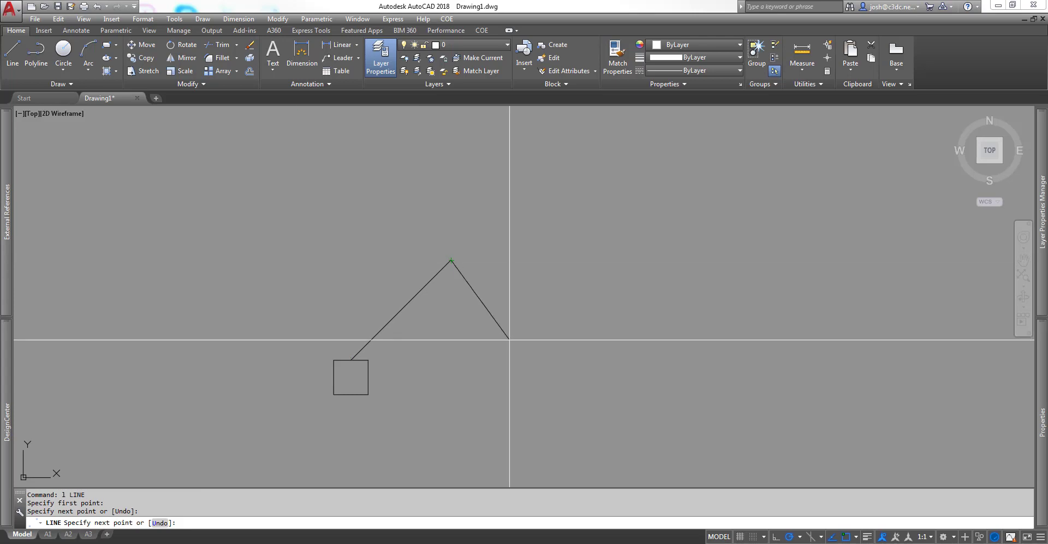
{"action": "key", "text": "Escape"}
Draw a diagonal line from the square's top-right corner down and to the right at 45 degrees below horizontal
{"action": "type", "text": "L"}
{"action": "key", "text": "Return"}
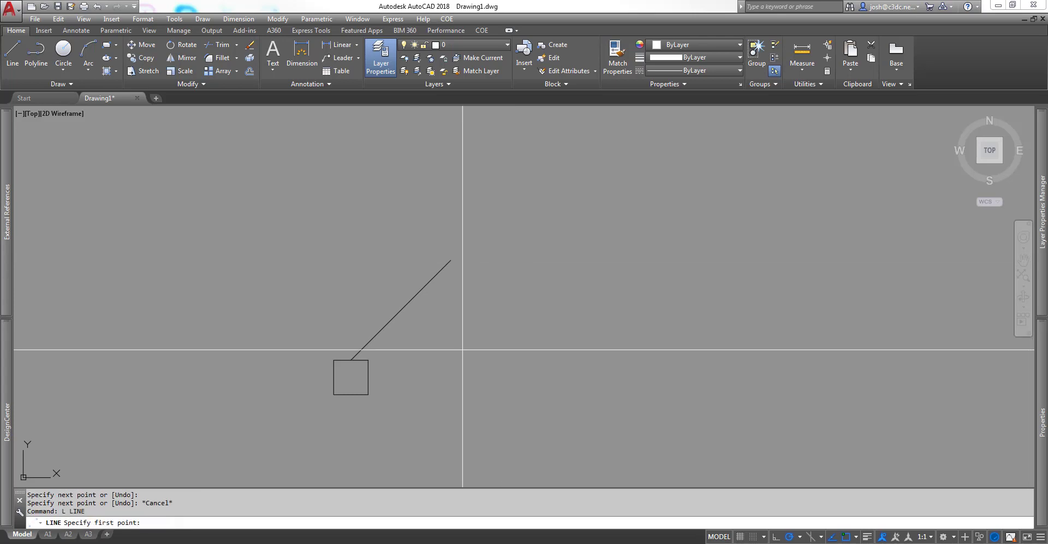
{"action": "left_click", "coordinate": [368, 360]}
{"action": "left_click", "coordinate": [441, 434]}
{"action": "key", "text": "Escape"}
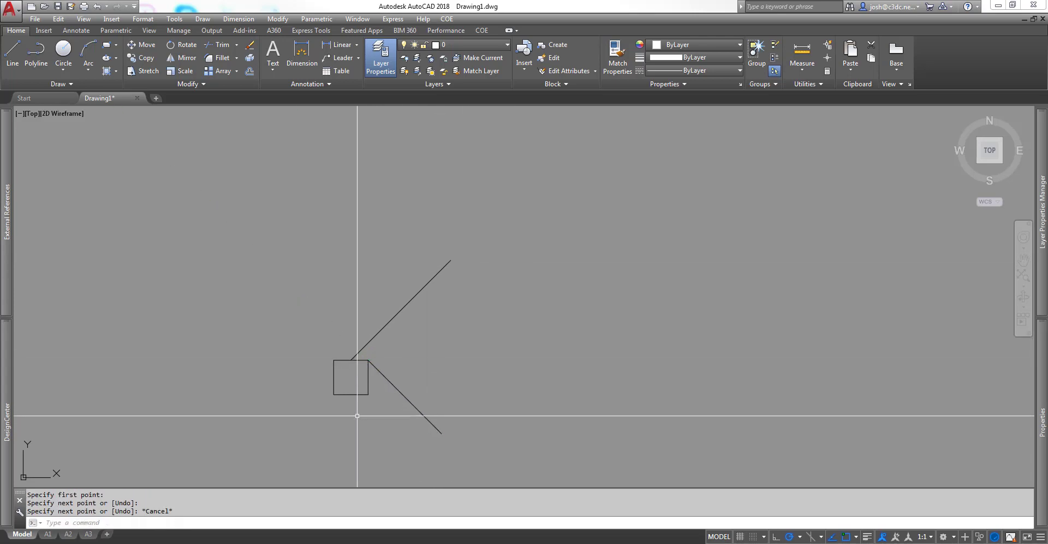
Draw a horizontal line leftward from the midpoint of the square's left edge, using a one-time Midpoint snap for its start
{"action": "right_click", "coordinate": [332, 407], "text": "shift"}
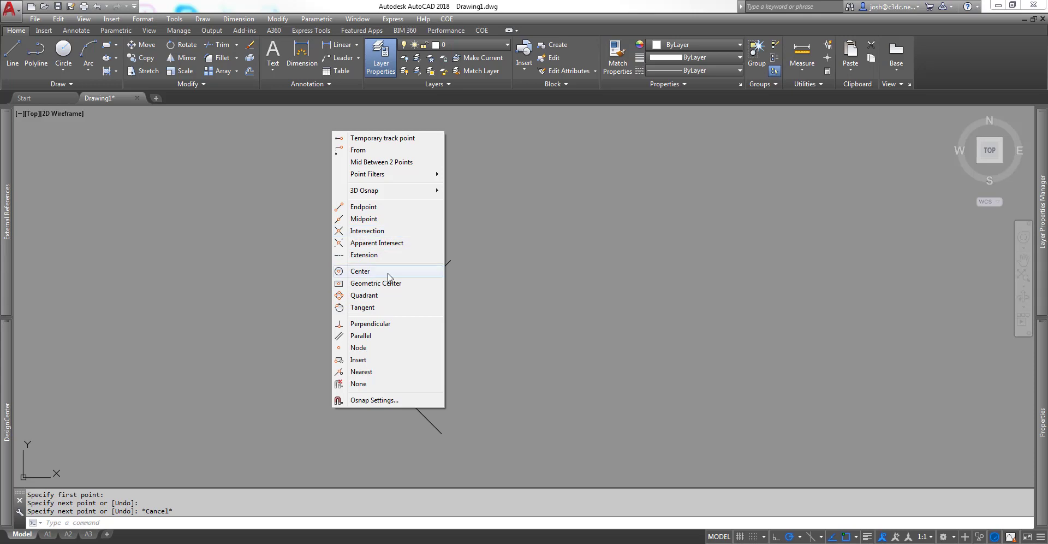
{"action": "left_click", "coordinate": [380, 220]}
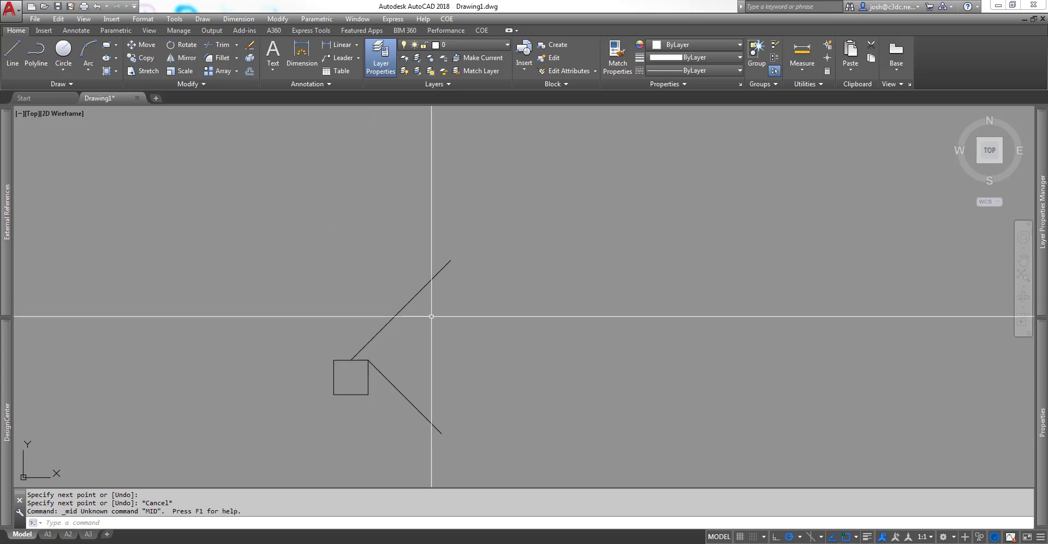
{"action": "type", "text": "l"}
{"action": "key", "text": "Return"}
{"action": "right_click", "coordinate": [314, 360], "text": "shift"}
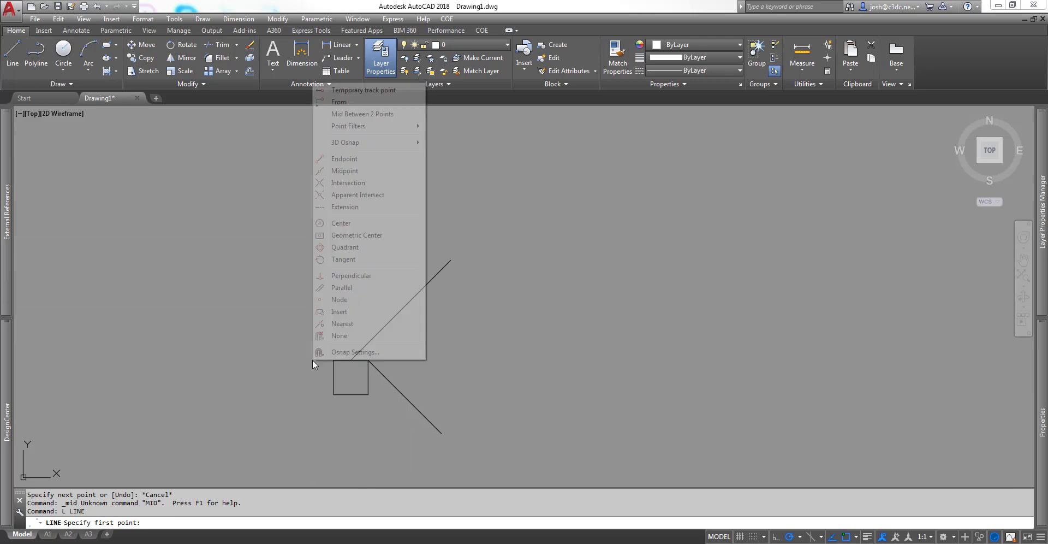
{"action": "left_click", "coordinate": [350, 171]}
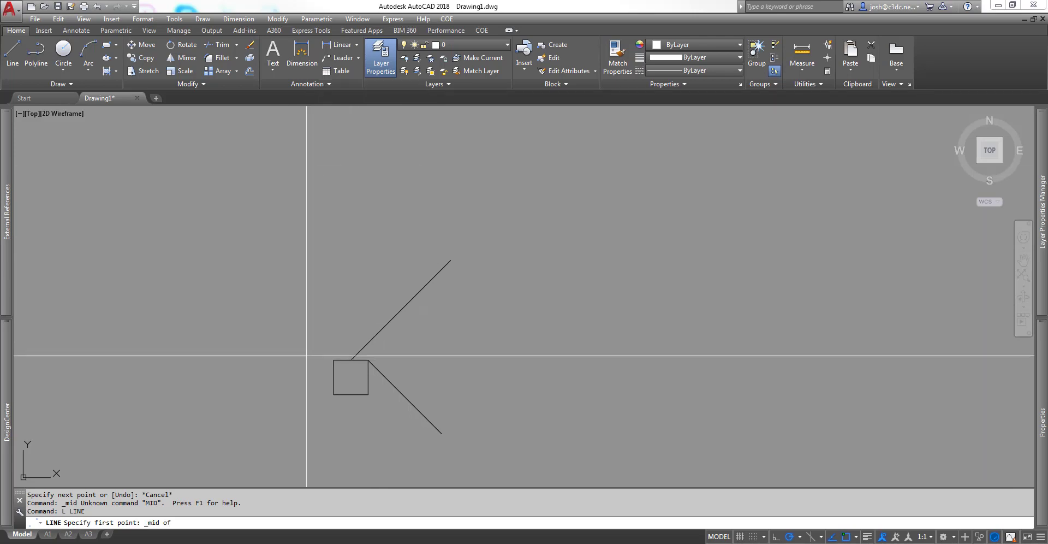
{"action": "left_click", "coordinate": [334, 376]}
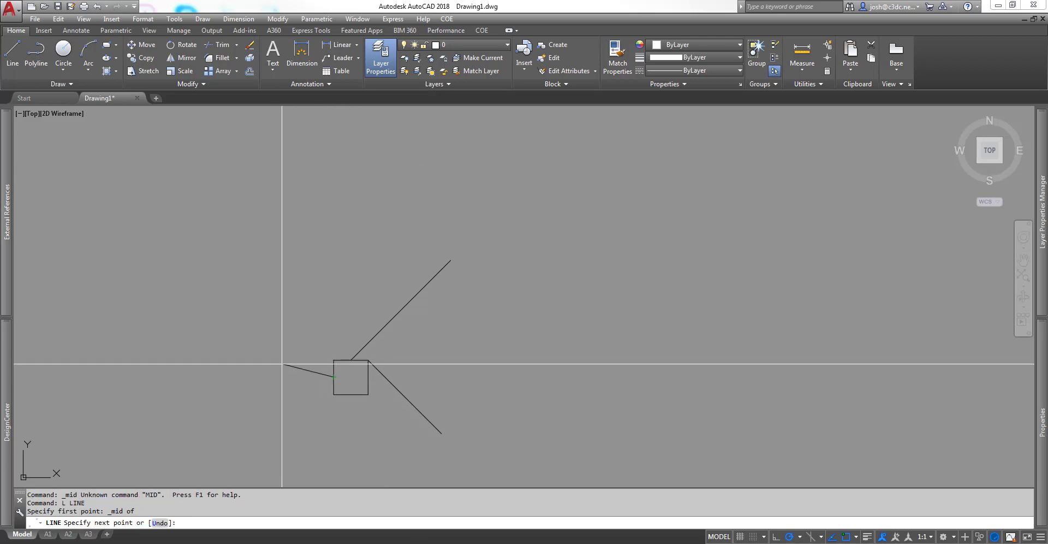
{"action": "left_click", "coordinate": [233, 376]}
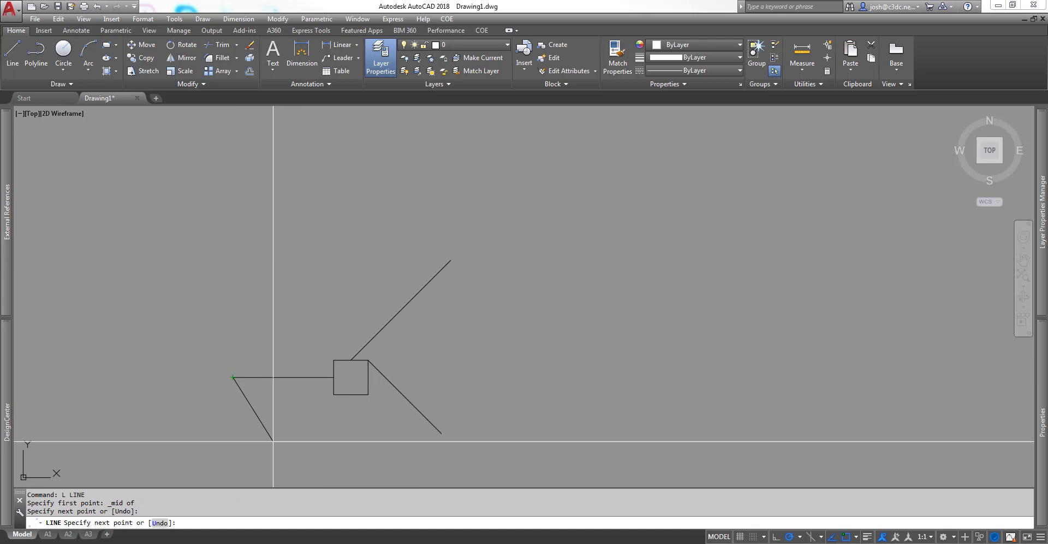
{"action": "key", "text": "Escape"}
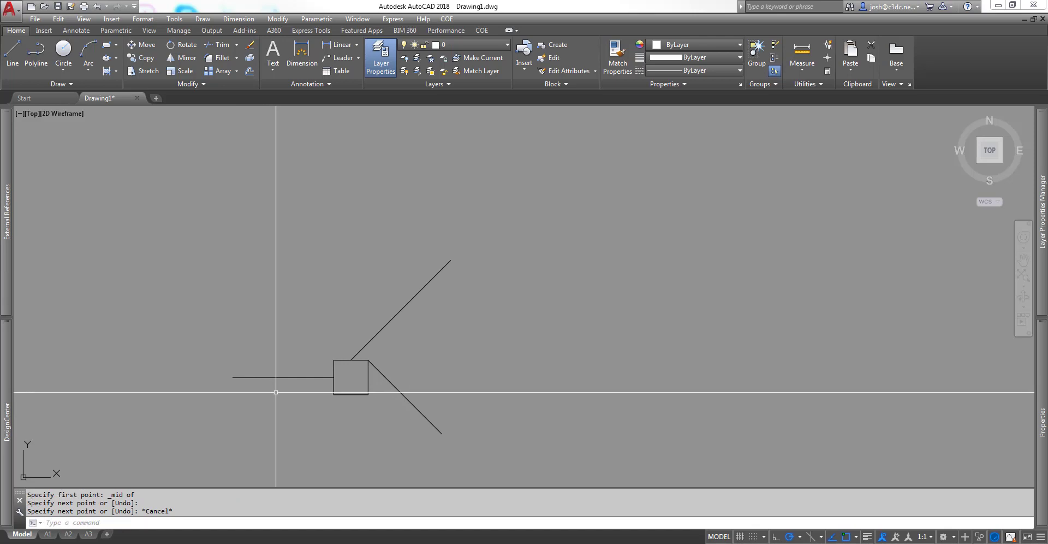
Draw a line up and leftward at 45 degrees from the horizontal line's midpoint, using a one-time Midpoint snap for its start
{"action": "key", "text": "Return"}
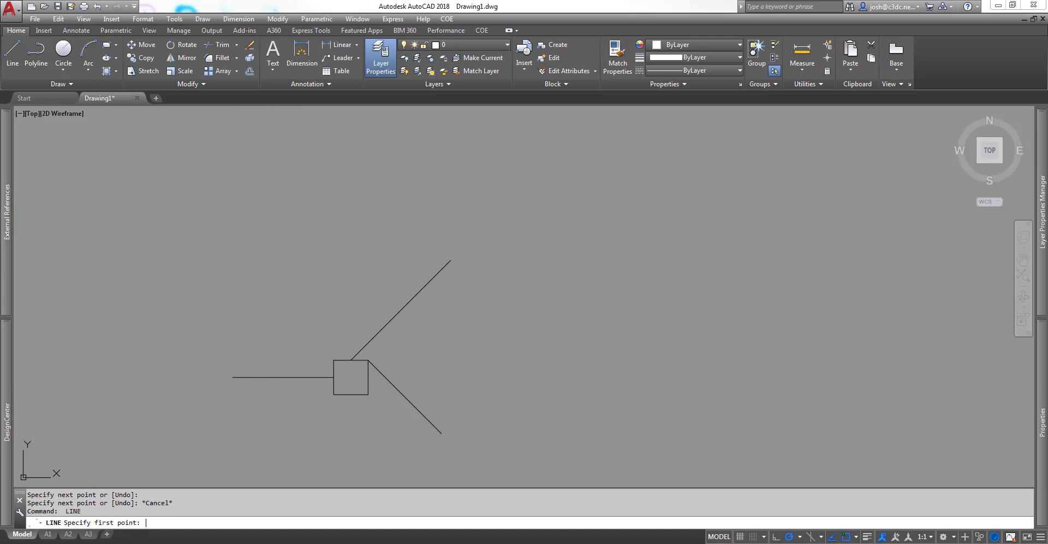
{"action": "right_click", "coordinate": [276, 392], "text": "shift"}
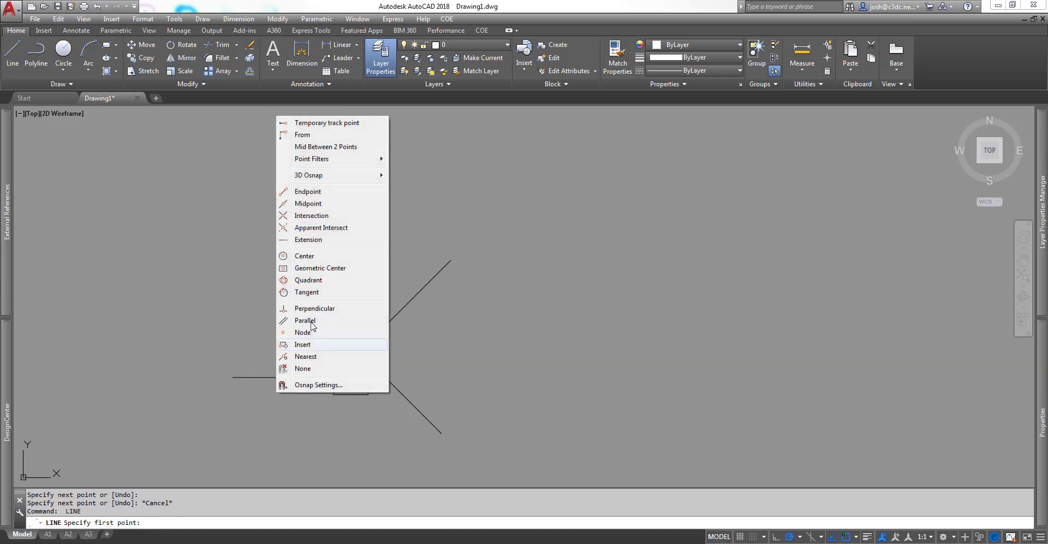
{"action": "left_click", "coordinate": [312, 204]}
{"action": "left_click", "coordinate": [283, 376]}
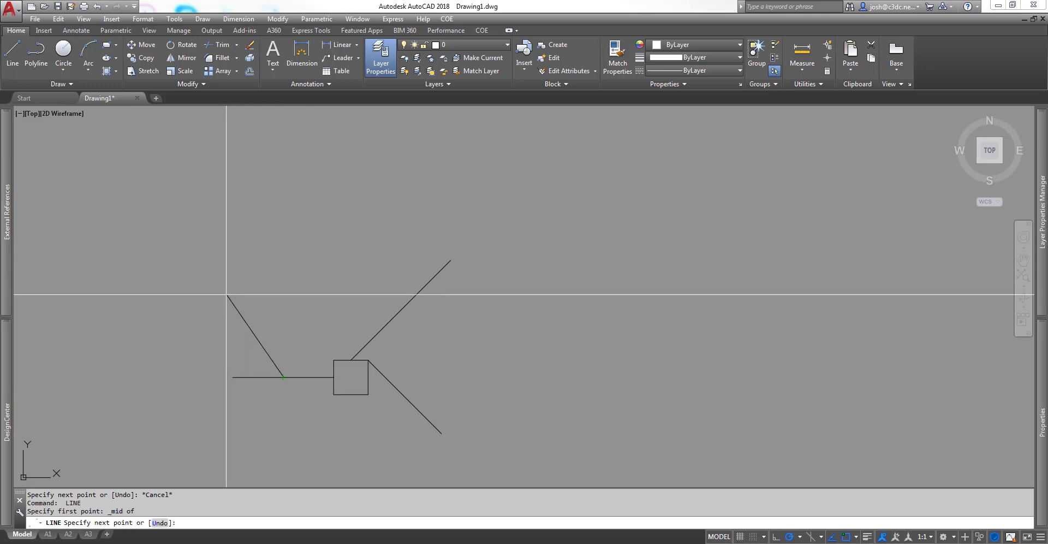
{"action": "left_click", "coordinate": [215, 309]}
{"action": "key", "text": "Escape"}
Open the object snap settings to review the running snap modes, then close them
{"action": "right_click", "coordinate": [271, 398], "text": "shift"}
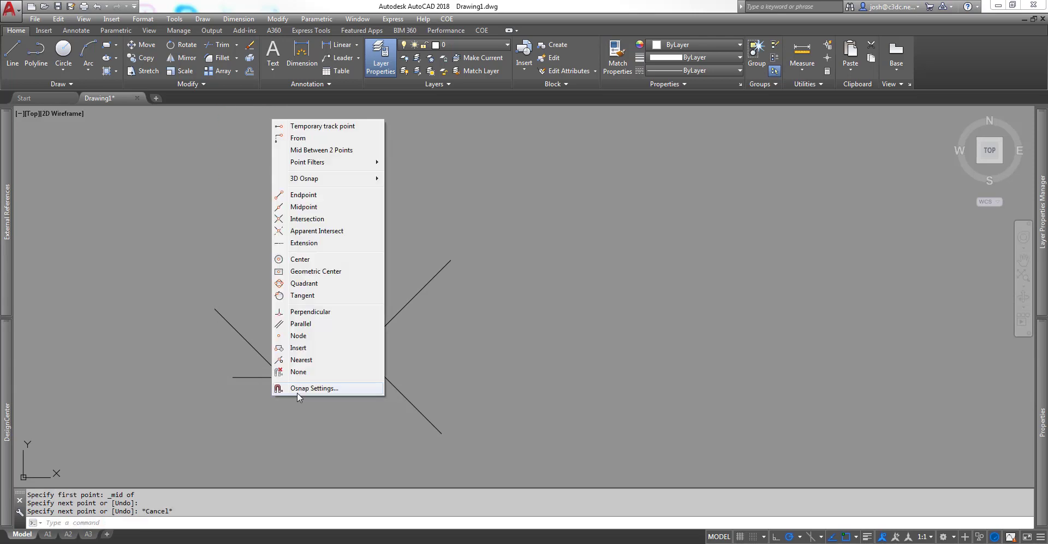
{"action": "left_click", "coordinate": [297, 391]}
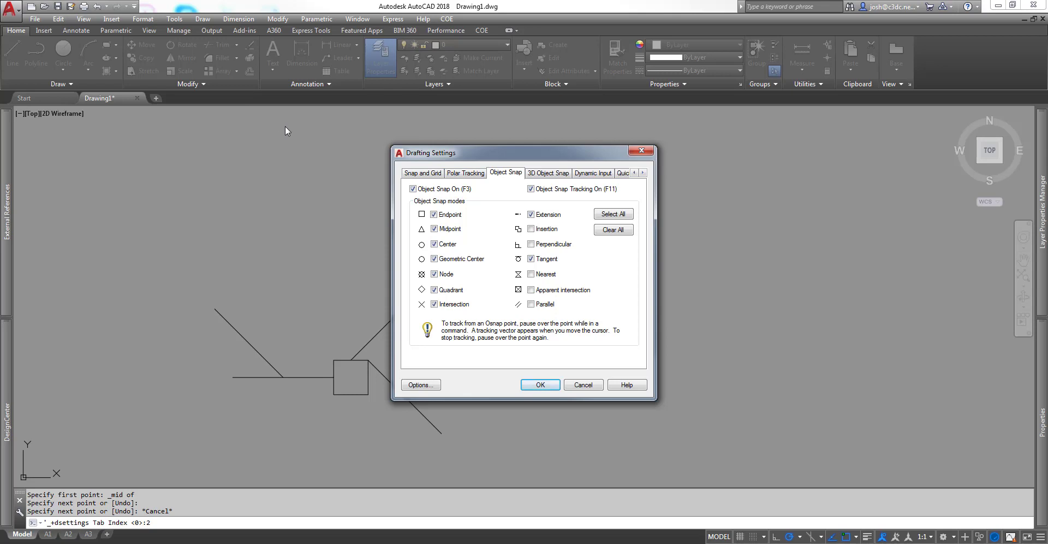
{"action": "key", "text": "Return"}
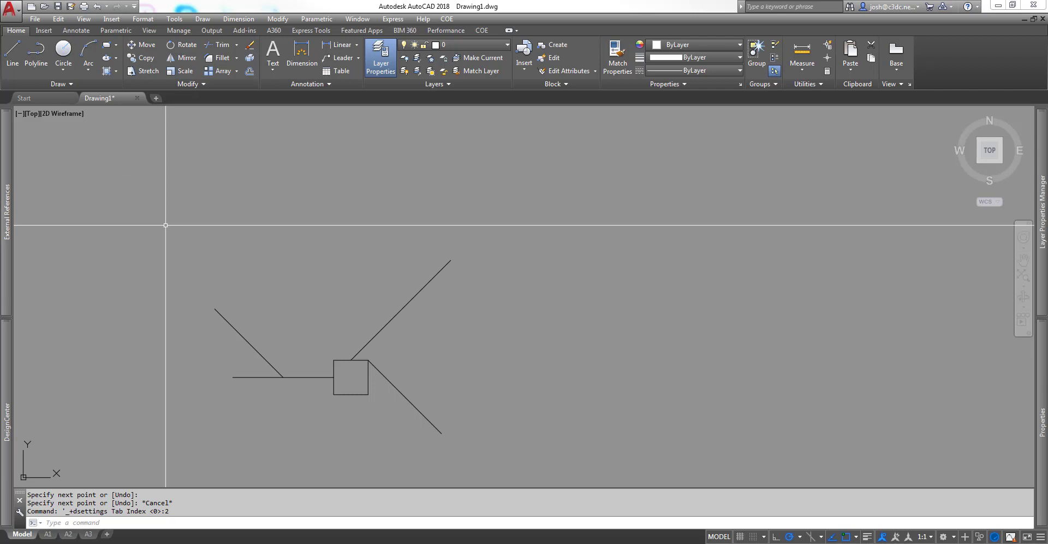
{"action": "type", "text": "circ"}
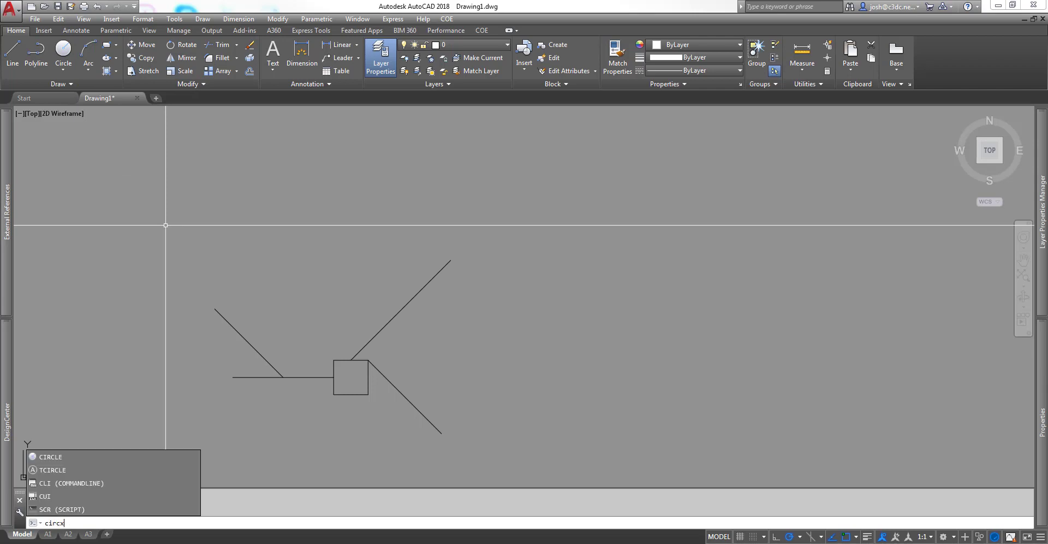
{"action": "type", "text": "le"}
{"action": "key", "text": "Return"}
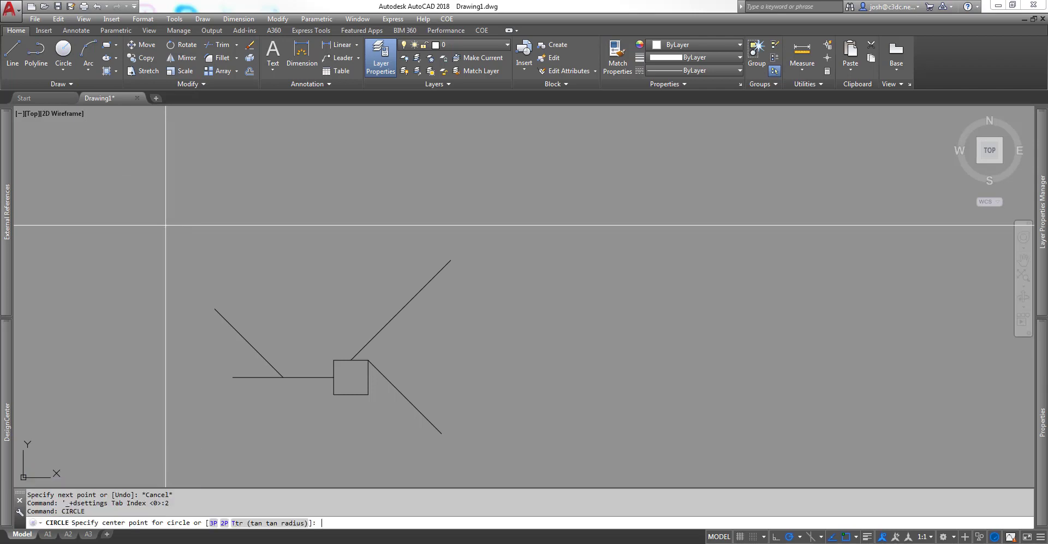
{"action": "key", "text": "Escape"}
Draw a circle with a radius of 10 in the empty area up and left of the lines
{"action": "type", "text": "c"}
{"action": "key", "text": "Return"}
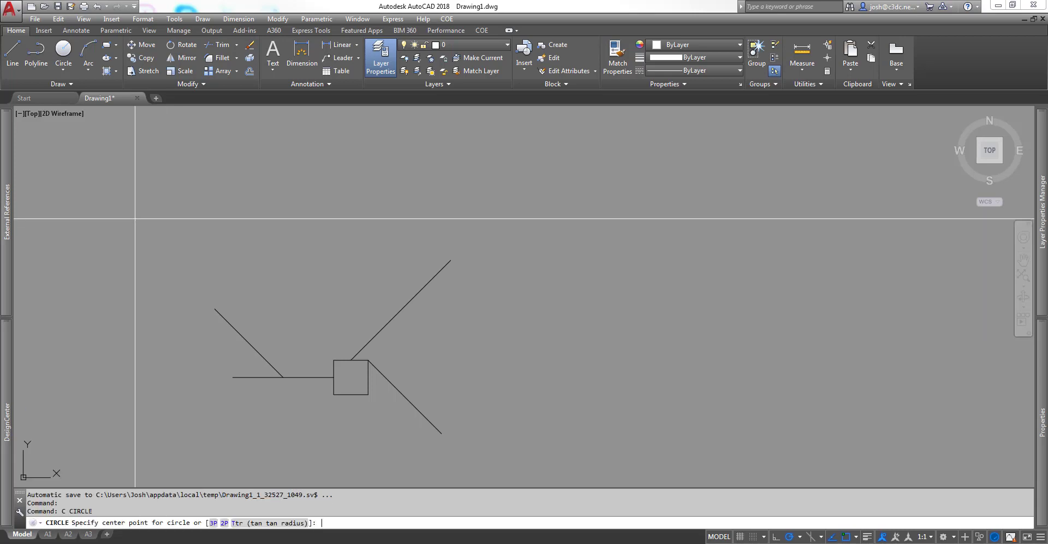
{"action": "left_click", "coordinate": [126, 236]}
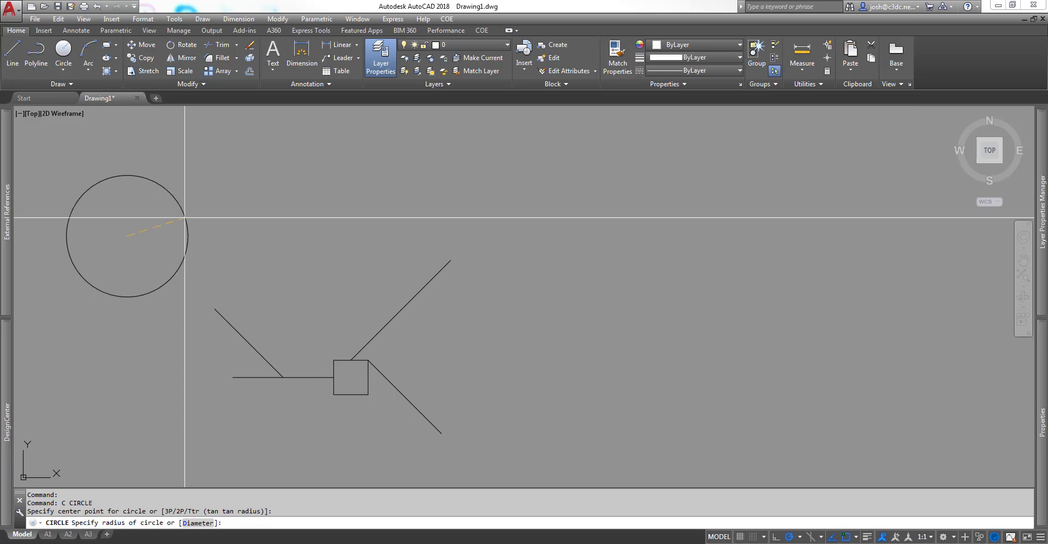
{"action": "type", "text": "10"}
{"action": "key", "text": "Return"}
Draw a circle centered on the midpoint of the diagonal line left of the square, with its radius reaching the line's upper endpoint
{"action": "key", "text": "Return"}
{"action": "left_click", "coordinate": [248, 343]}
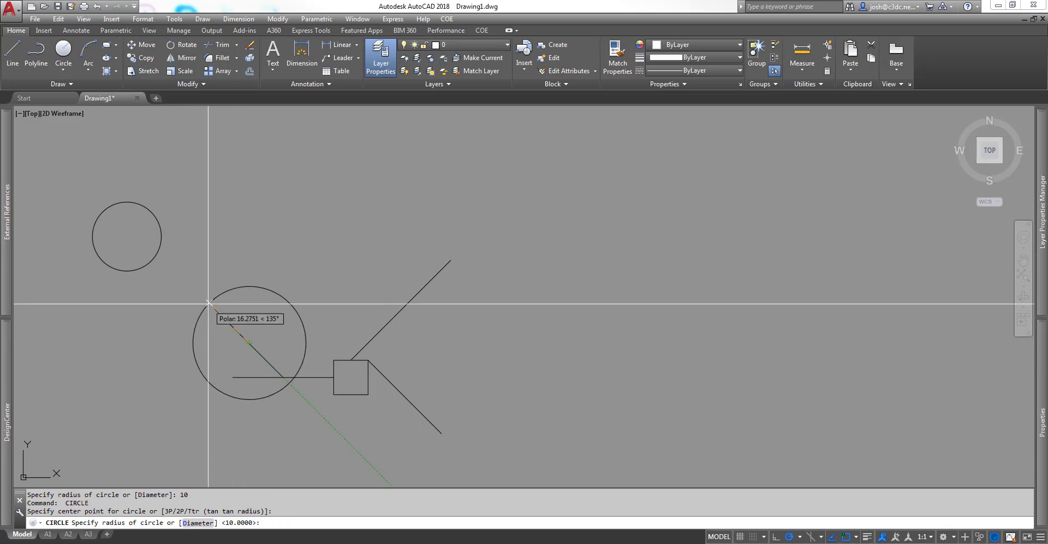
{"action": "left_click", "coordinate": [214, 308]}
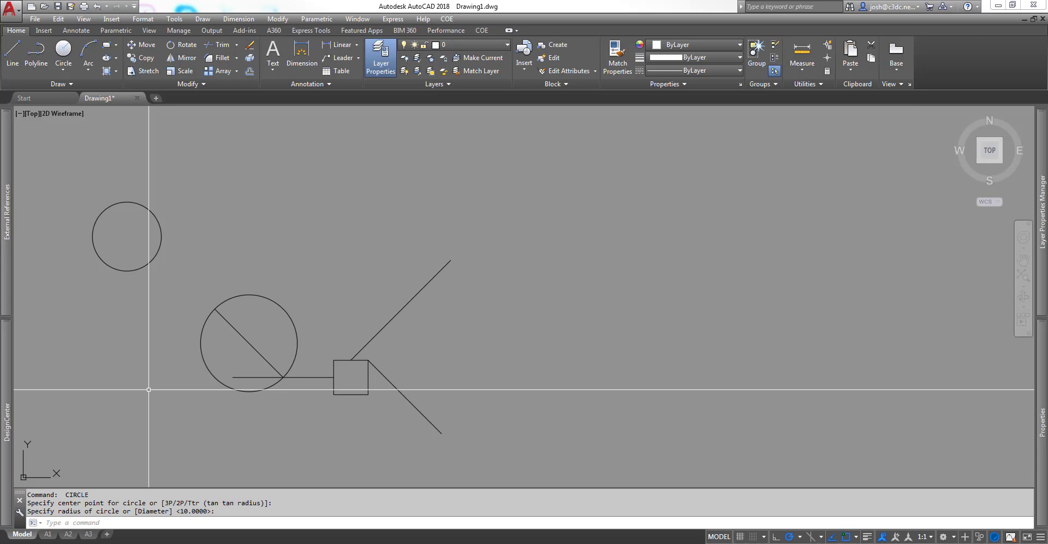
Draw a small freehand circle in the empty area below the circle around the left diagonal line
{"action": "key", "text": "Return"}
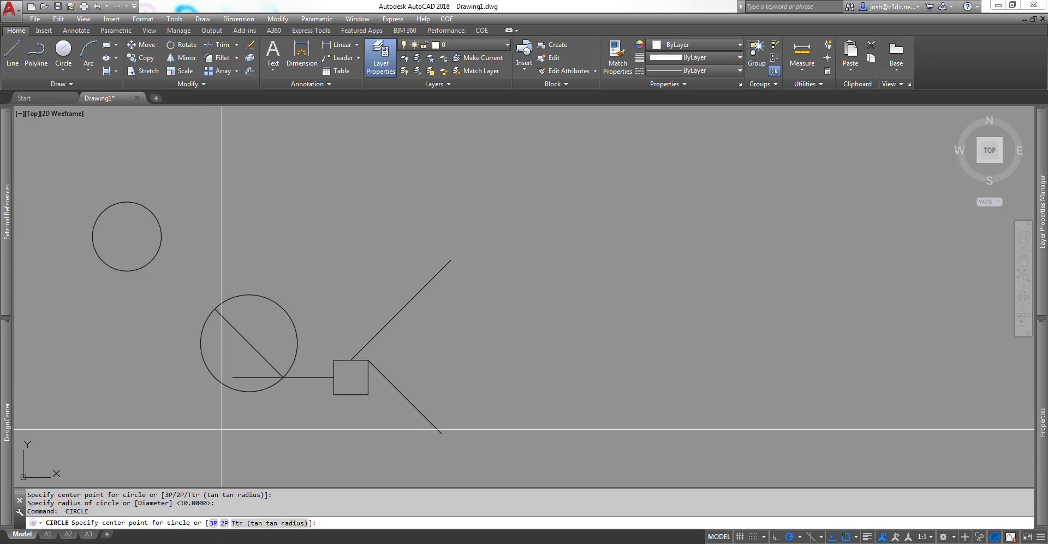
{"action": "left_click", "coordinate": [214, 421]}
{"action": "left_click", "coordinate": [198, 419]}
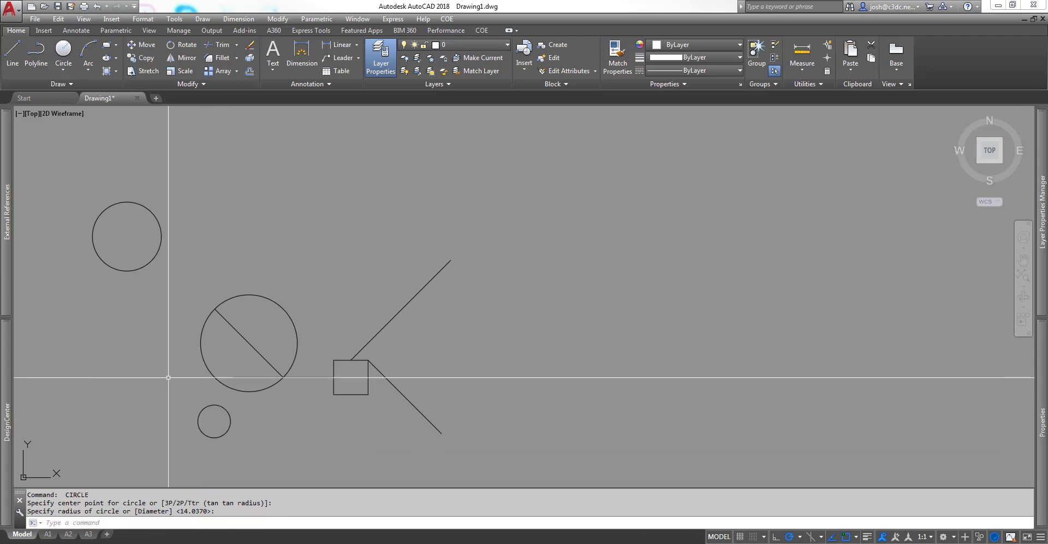
{"action": "left_click", "coordinate": [61, 76]}
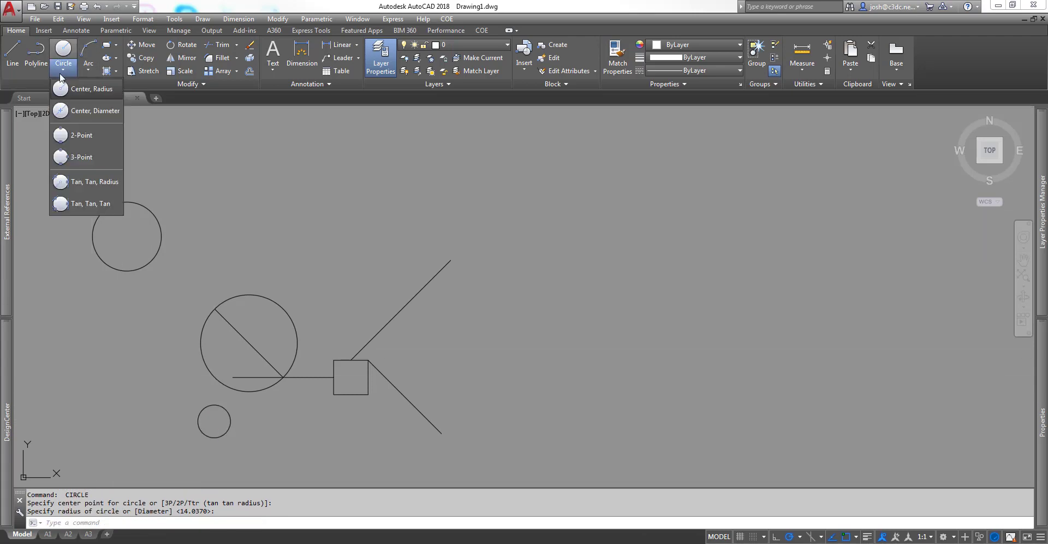
{"action": "left_click", "coordinate": [217, 239]}
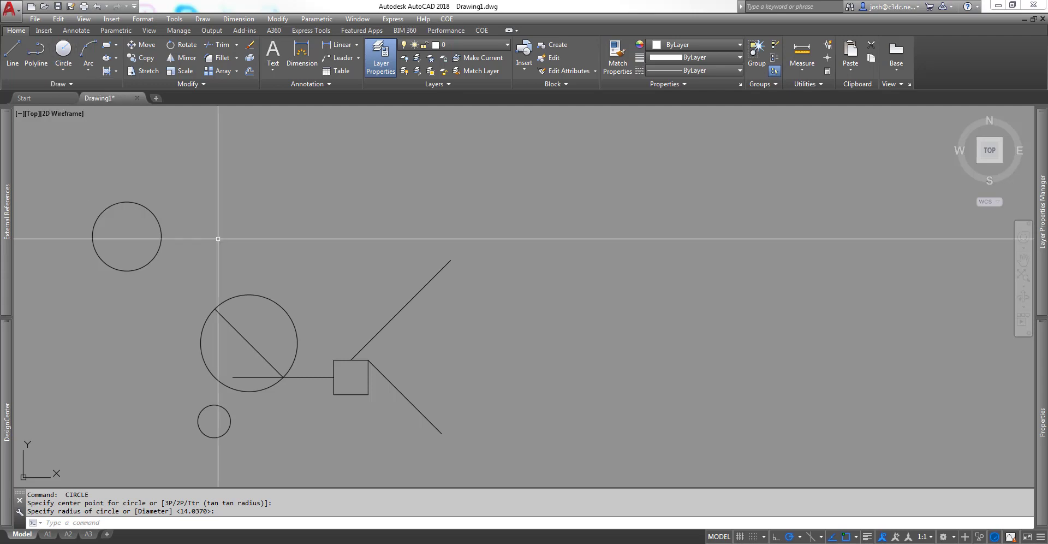
Draw a two-point (2P) circle whose diameter spans the endpoints of the diagonal line starting at the square's top-right corner
{"action": "key", "text": "Return"}
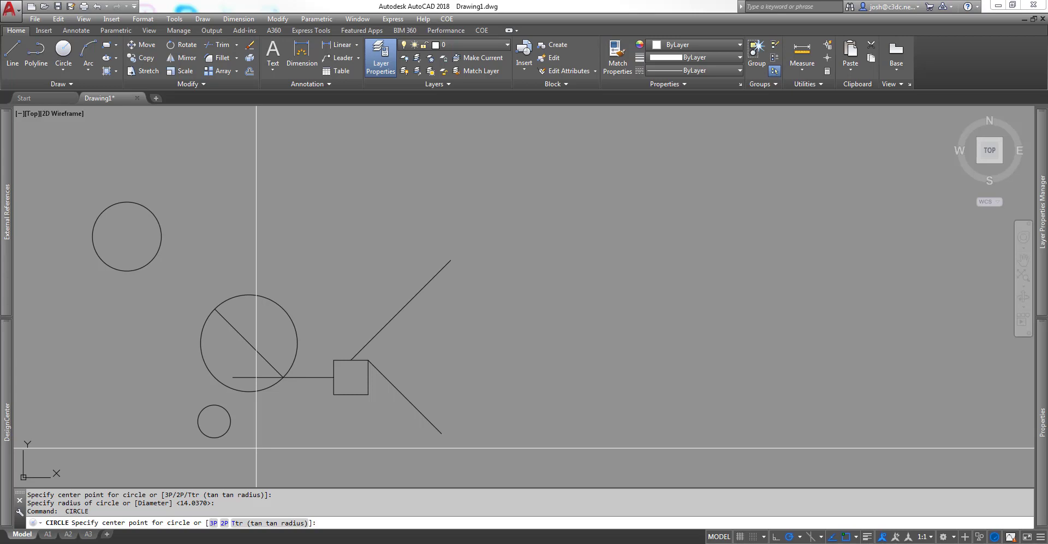
{"action": "type", "text": "2p"}
{"action": "key", "text": "Return"}
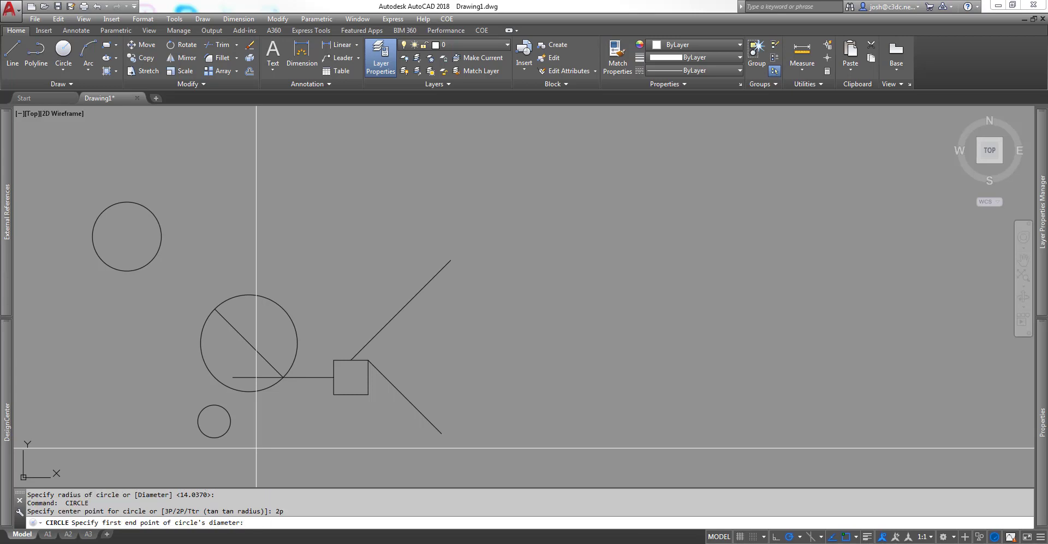
{"action": "left_click", "coordinate": [368, 360]}
{"action": "left_click", "coordinate": [441, 433]}
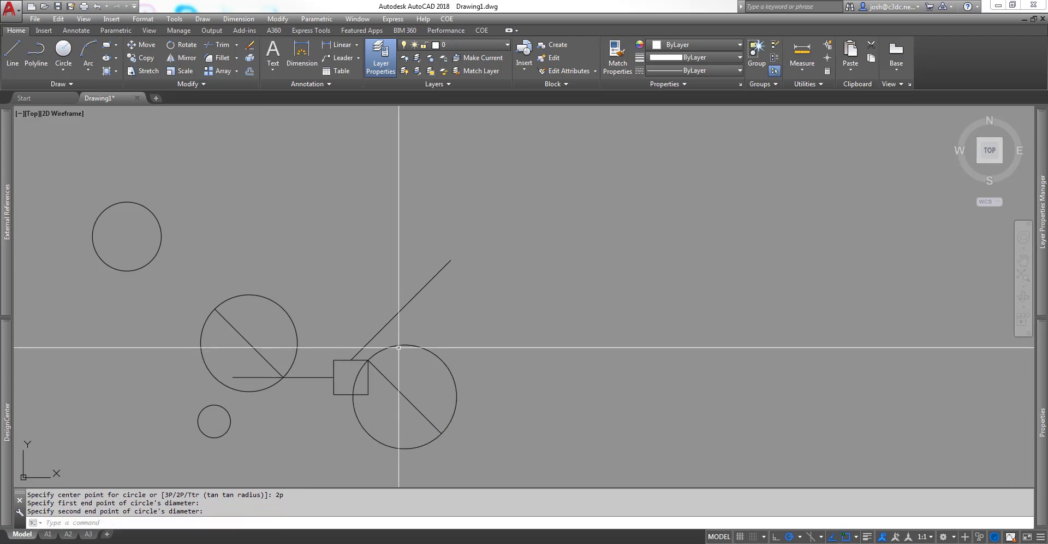
Draw a three-point (3P) circle, about 14.5 in radius, through the horizontal line's right endpoint, its midpoint and a free point above
{"action": "key", "text": "Return"}
{"action": "type", "text": "3p"}
{"action": "key", "text": "Return"}
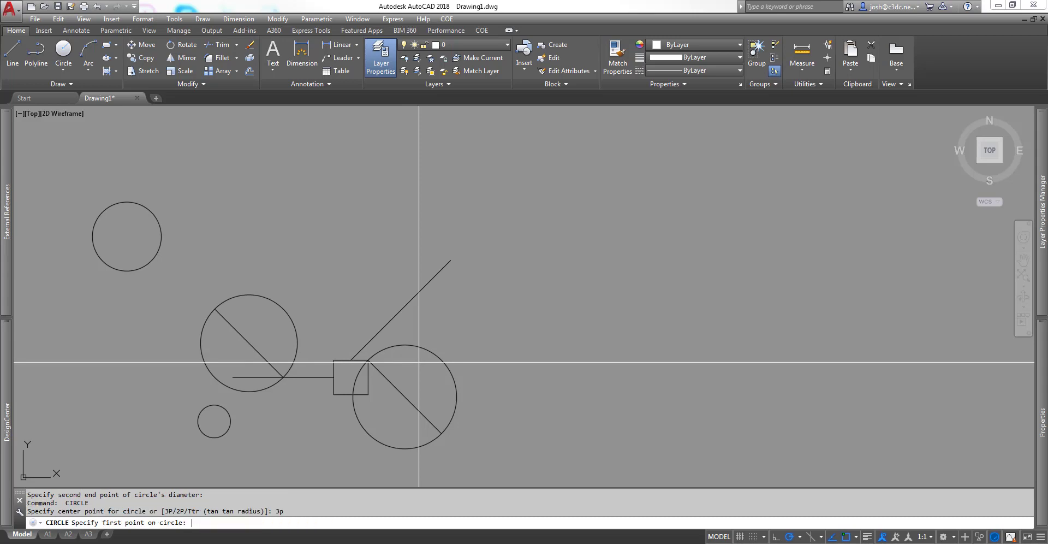
{"action": "left_click", "coordinate": [334, 373]}
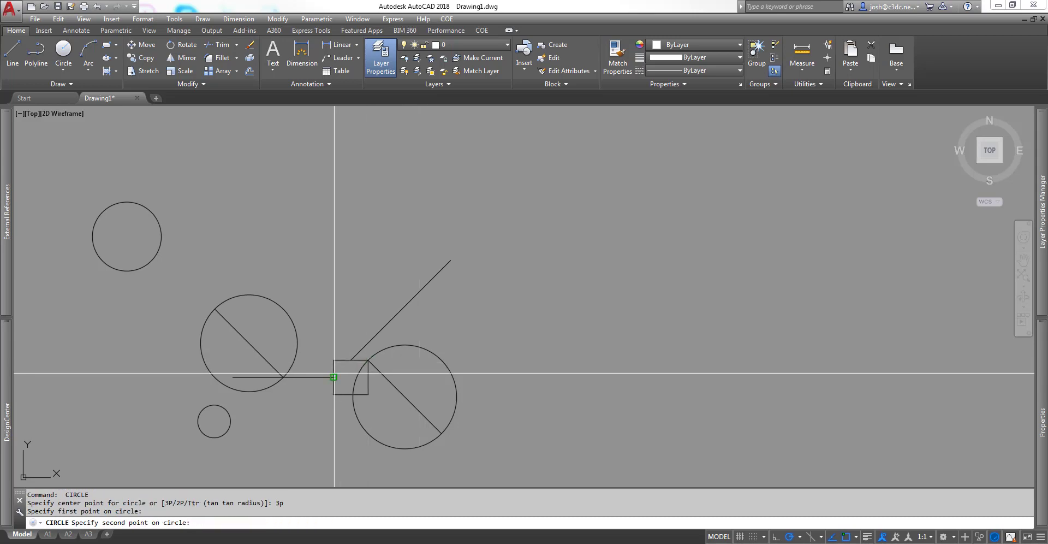
{"action": "left_click", "coordinate": [283, 377]}
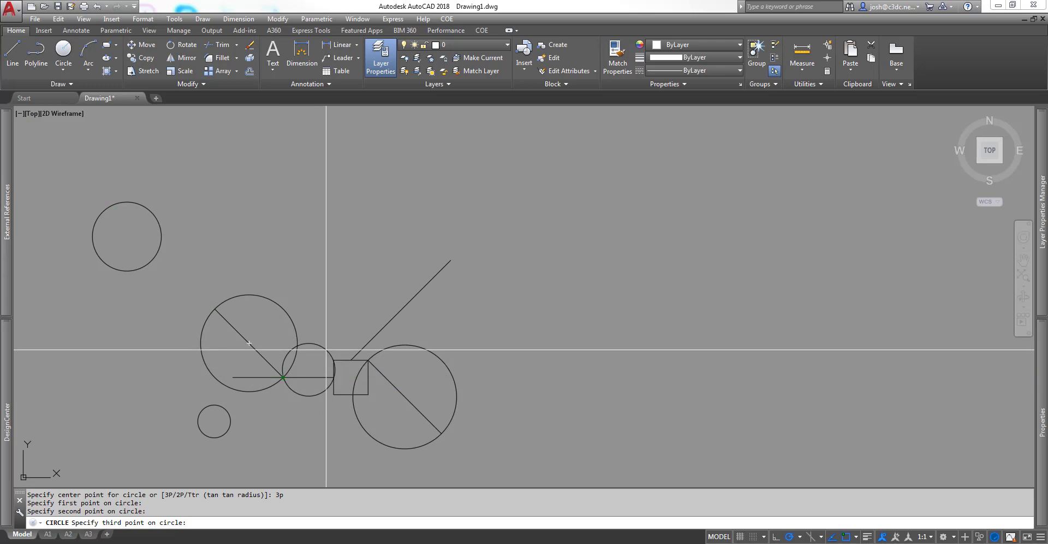
{"action": "left_click", "coordinate": [340, 294]}
Draw a tan-tan-radius (Ttr) circle of radius 5 inside the square, tangent to its bottom and left edges
{"action": "key", "text": "Return"}
{"action": "type", "text": "ttr"}
{"action": "key", "text": "Return"}
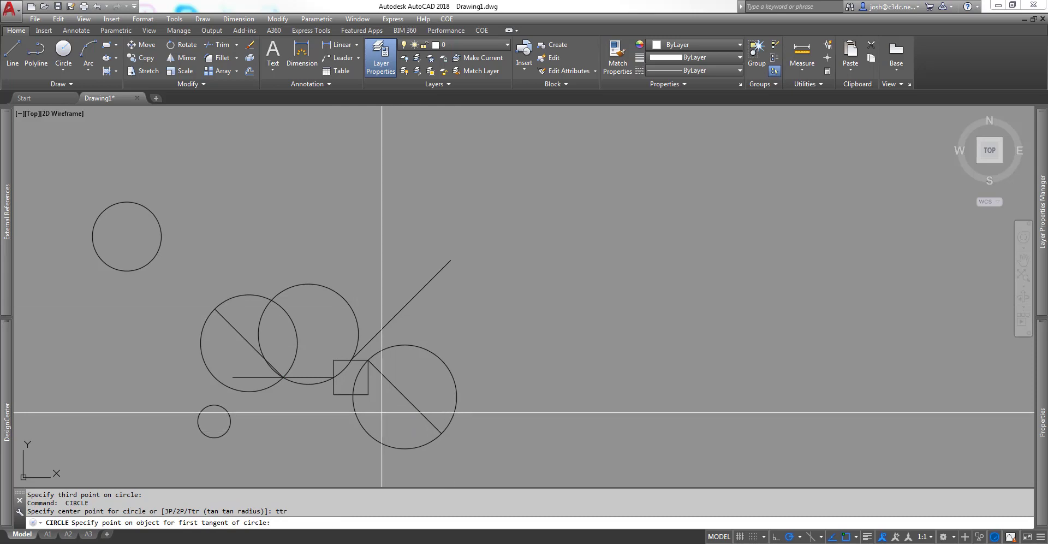
{"action": "scroll", "coordinate": [376, 410], "scroll_direction": "up", "scroll_amount": 4}
{"action": "left_click", "coordinate": [306, 376]}
{"action": "left_click", "coordinate": [273, 349]}
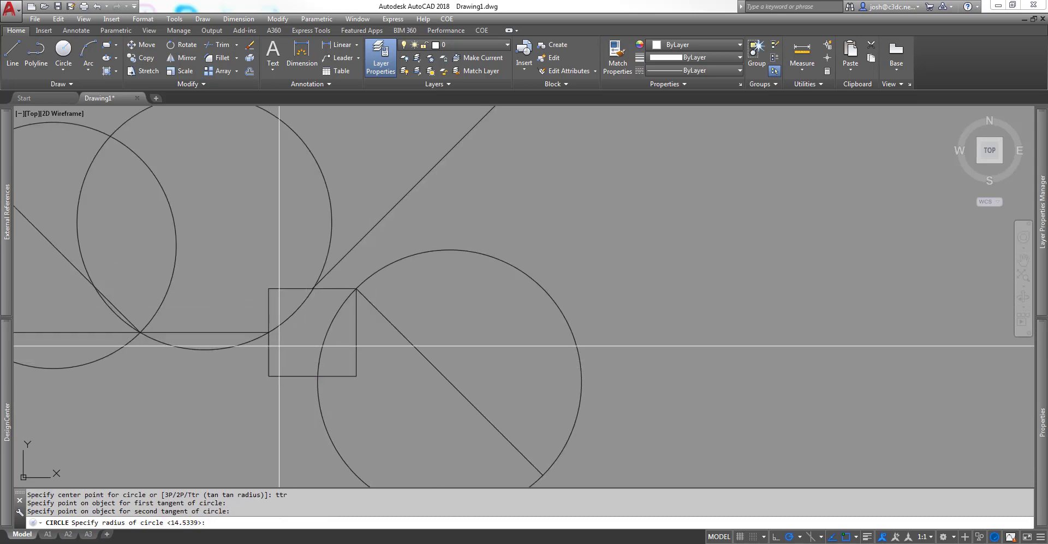
{"action": "type", "text": "5"}
{"action": "key", "text": "Return"}
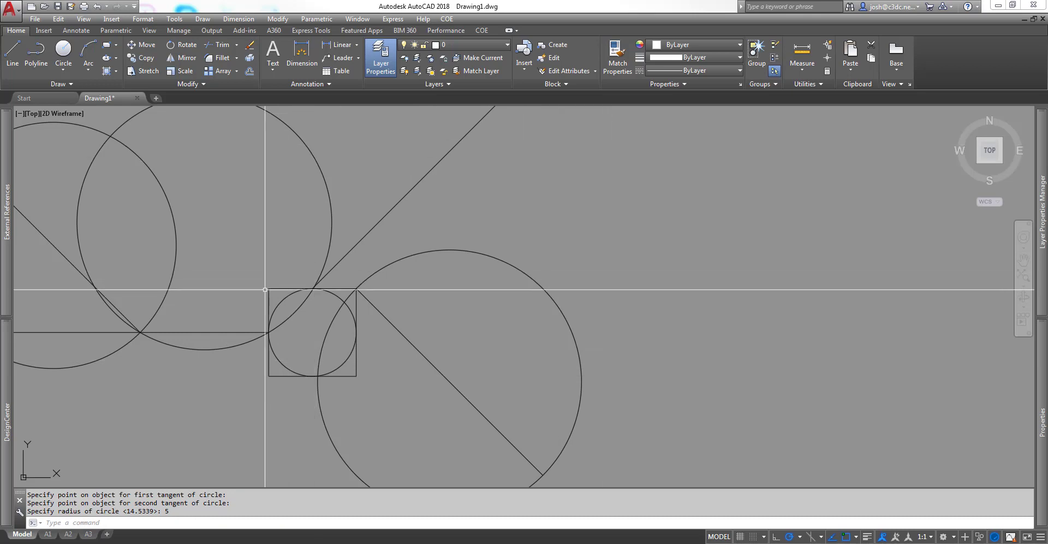
{"action": "key", "text": "Return"}
{"action": "left_click", "coordinate": [77, 222]}
{"action": "key", "text": "Escape"}
Draw a tan-tan-radius (Ttr) circle of radius 40 tangent to the two overlapping circles left of the square
{"action": "key", "text": "Return"}
{"action": "type", "text": "ttr"}
{"action": "key", "text": "Return"}
{"action": "left_click", "coordinate": [78, 209]}
{"action": "left_click", "coordinate": [175, 244]}
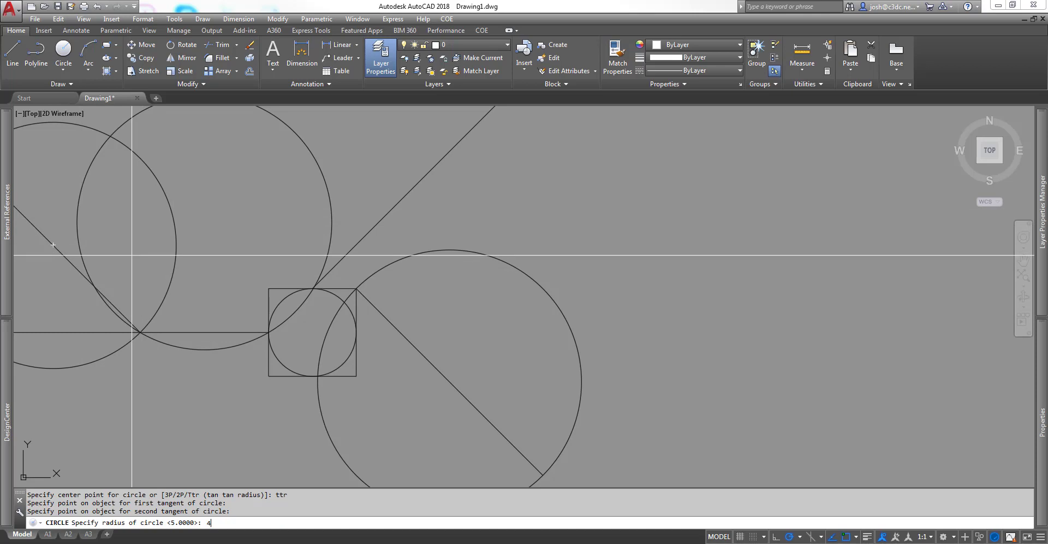
{"action": "type", "text": "40"}
{"action": "key", "text": "Return"}
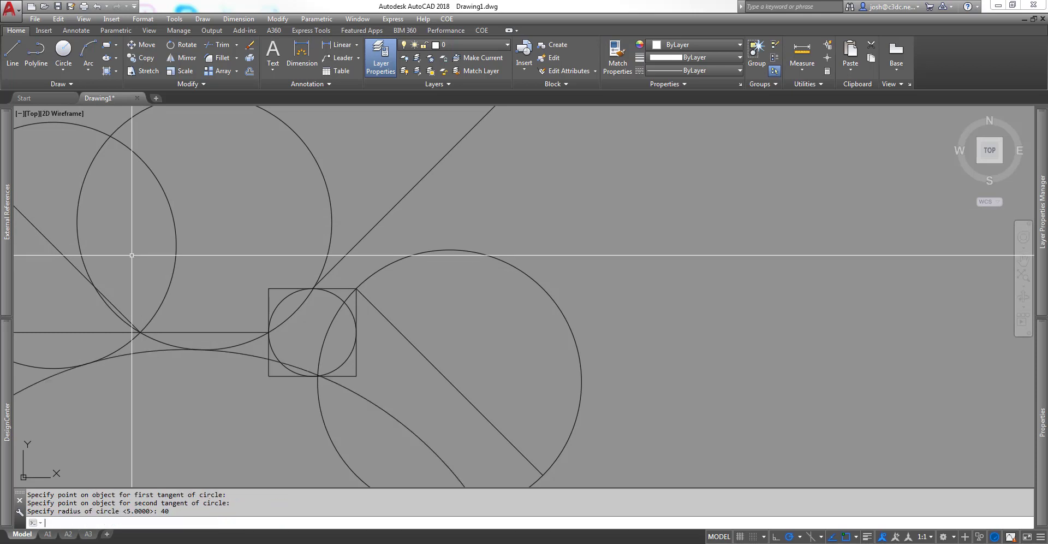
Select individually the left diagonal line, the horizontal line, the small lower-left circle and the two-point circle overlapping the square
{"action": "scroll", "coordinate": [253, 301], "scroll_direction": "down", "scroll_amount": 6}
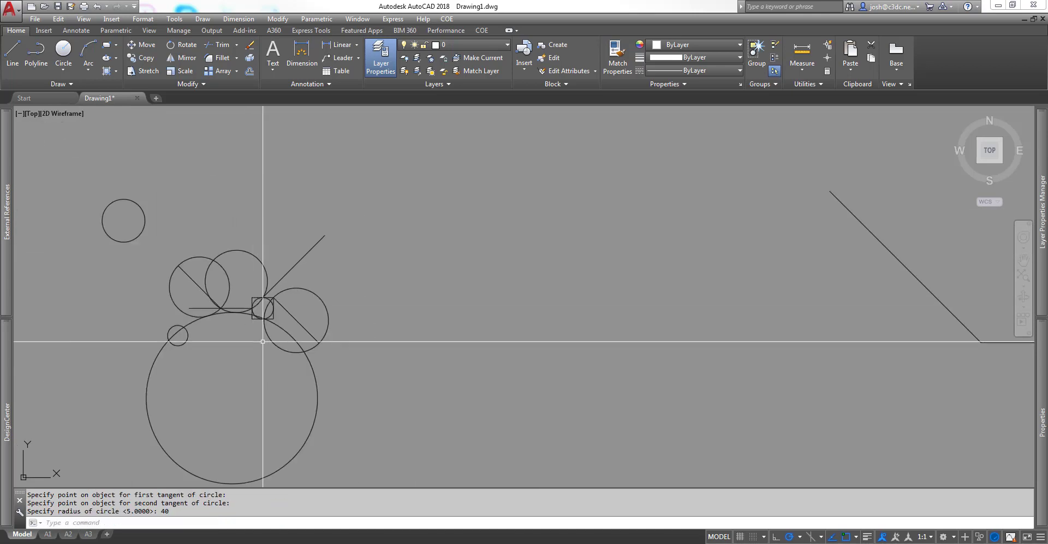
{"action": "scroll", "coordinate": [259, 338], "scroll_direction": "up", "scroll_amount": 2}
{"action": "middle_click_drag", "start_coordinate": [228, 376], "coordinate": [275, 308]}
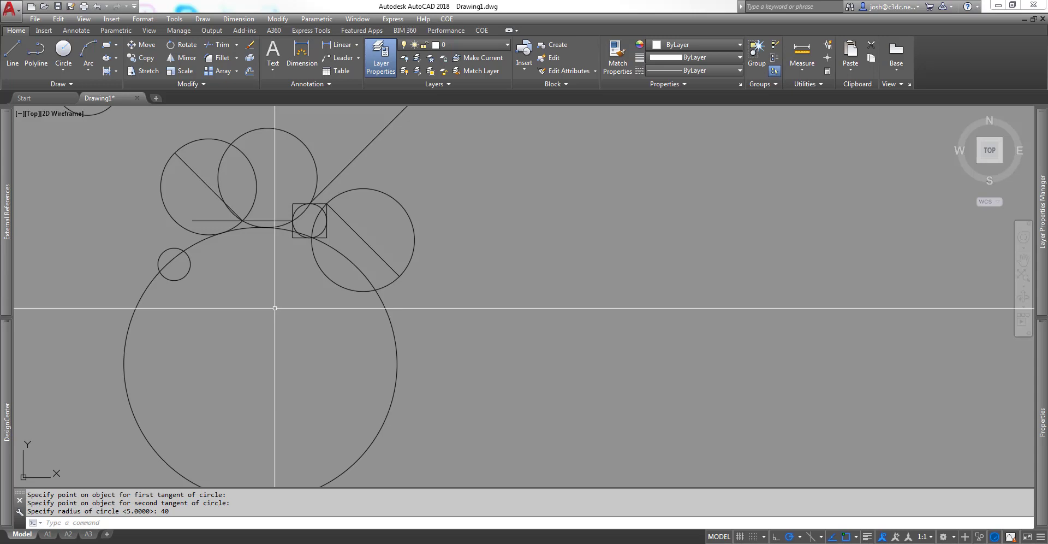
{"action": "scroll", "coordinate": [246, 206], "scroll_direction": "up", "scroll_amount": 4}
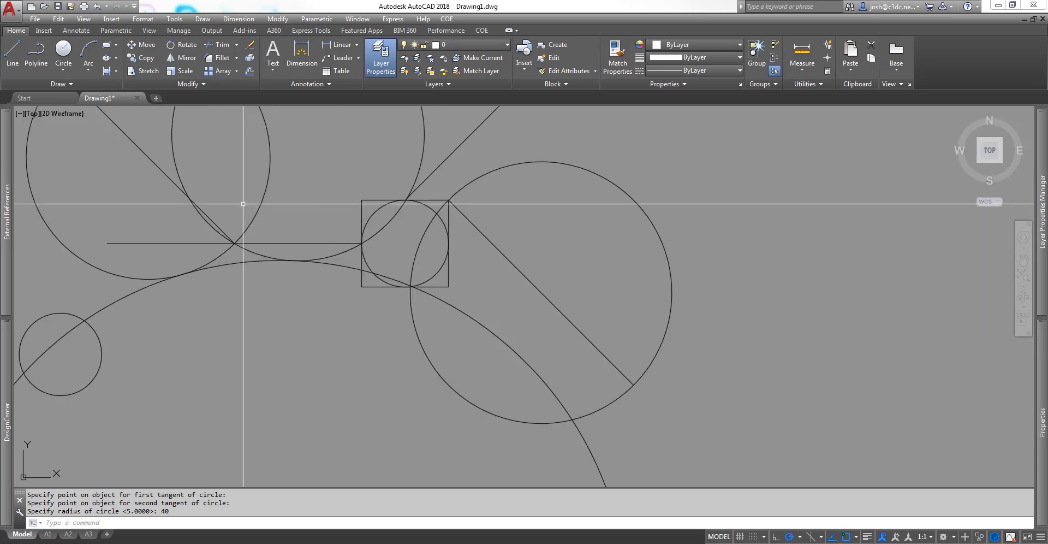
{"action": "left_click", "coordinate": [205, 216]}
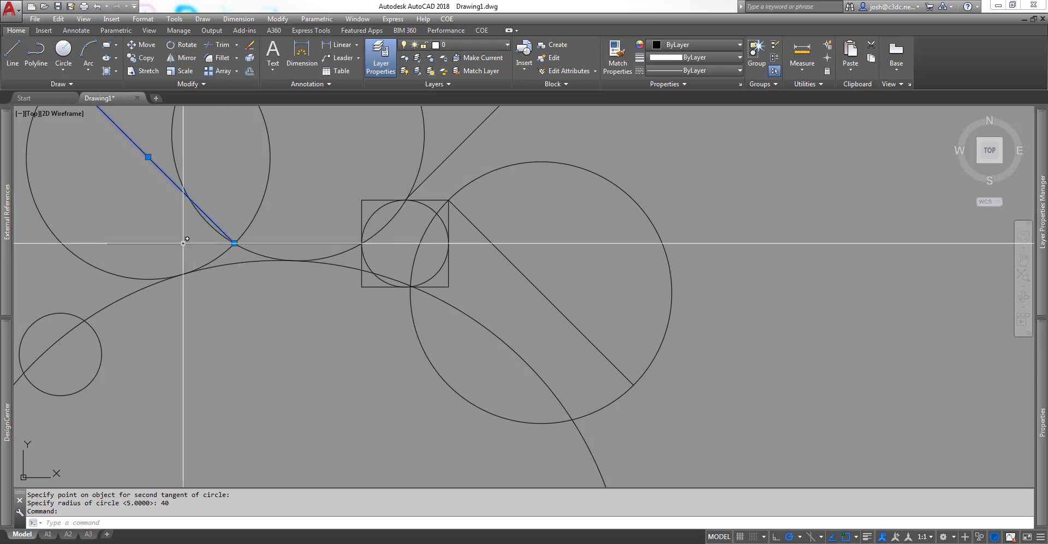
{"action": "left_click", "coordinate": [183, 243]}
{"action": "left_click", "coordinate": [82, 315]}
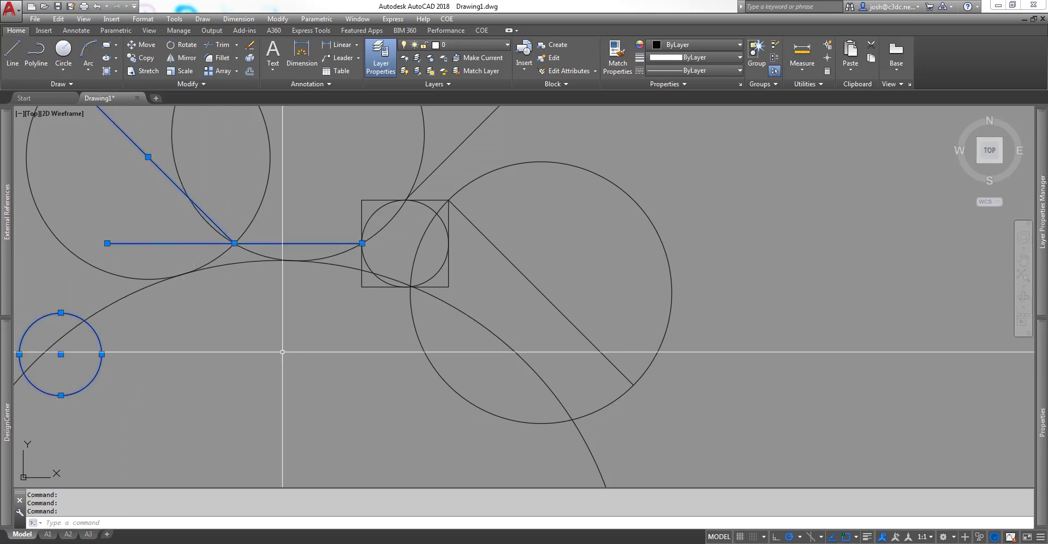
{"action": "left_click", "coordinate": [409, 312]}
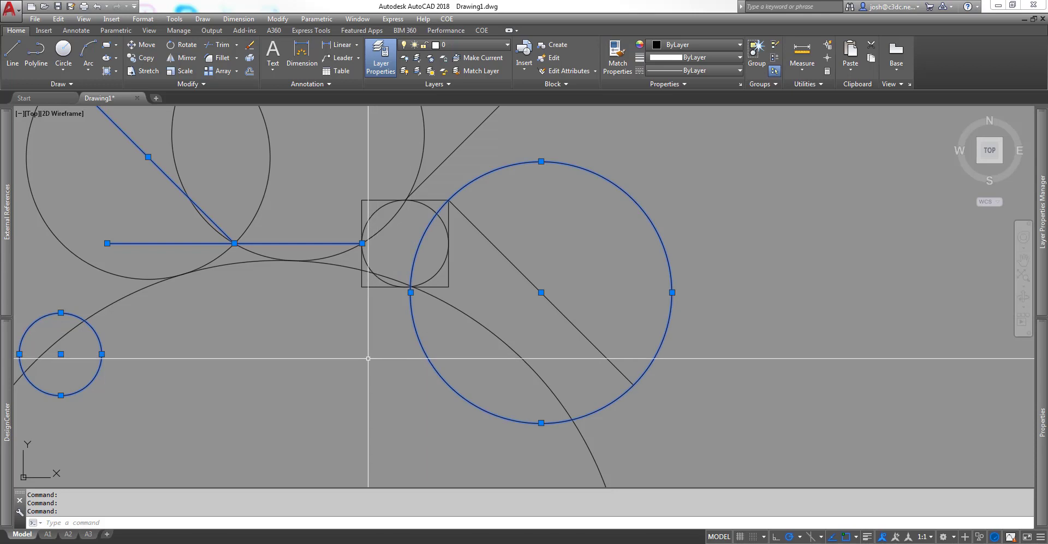
Add the two overlapping circles and the radius-40 circle with a crossing selection, and the square with its inner circle with a window selection
{"action": "left_click", "coordinate": [316, 187]}
{"action": "left_click", "coordinate": [237, 318]}
{"action": "left_click", "coordinate": [334, 307]}
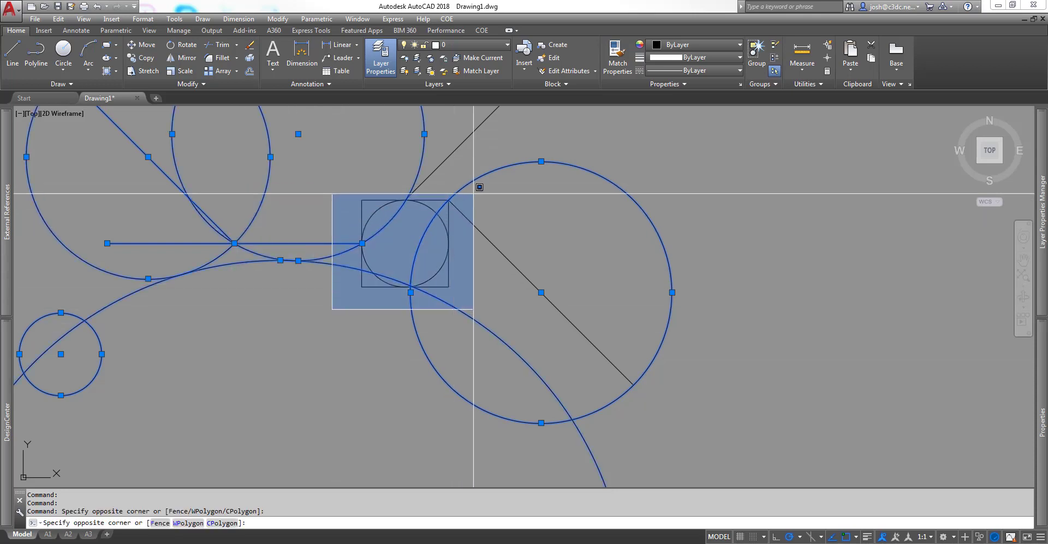
{"action": "left_click", "coordinate": [473, 194]}
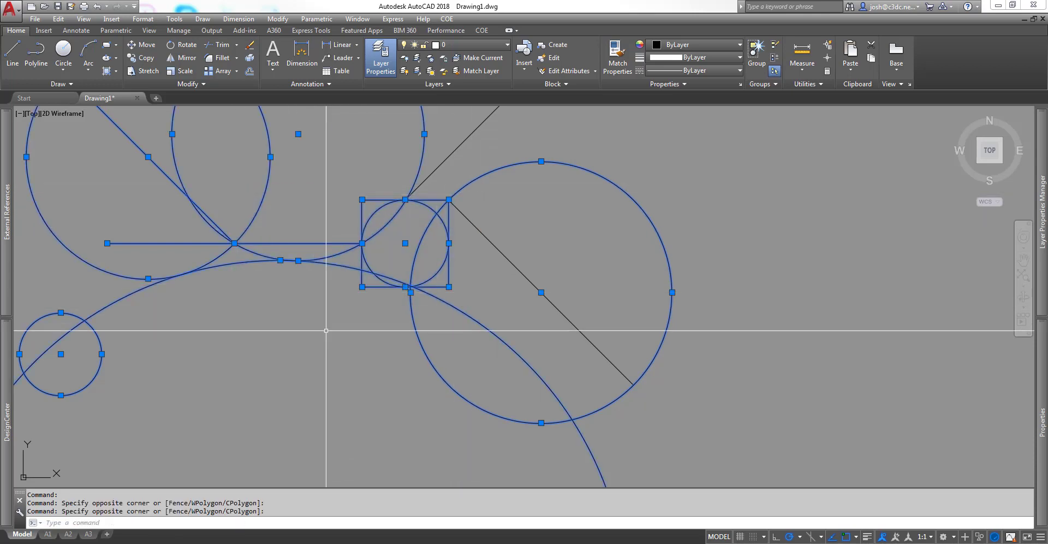
Clear the selection, make a crossing selection over the overlapping circles' lower part and a window selection around the square, and clear each
{"action": "key", "text": "Escape"}
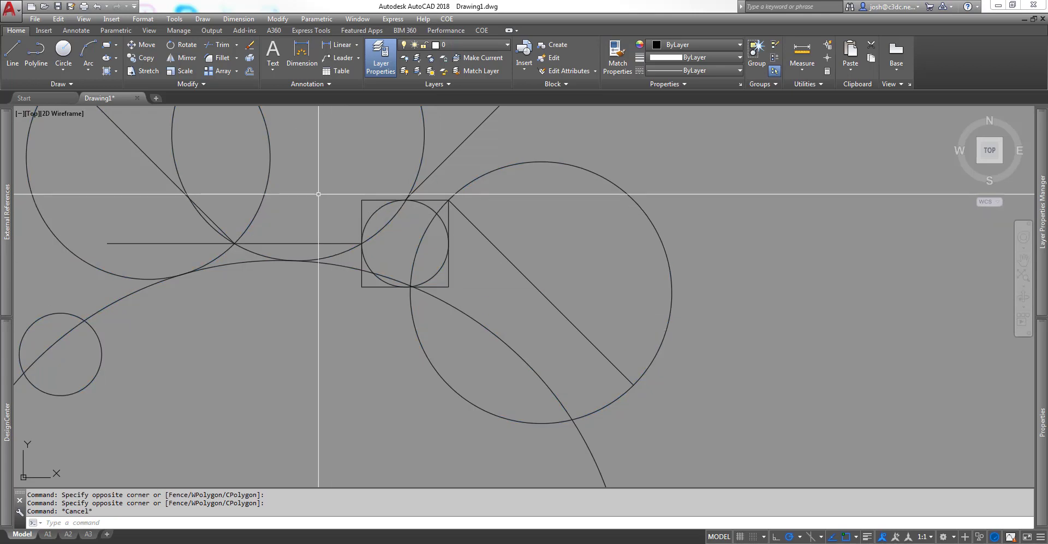
{"action": "left_click", "coordinate": [318, 194]}
{"action": "left_click", "coordinate": [177, 310]}
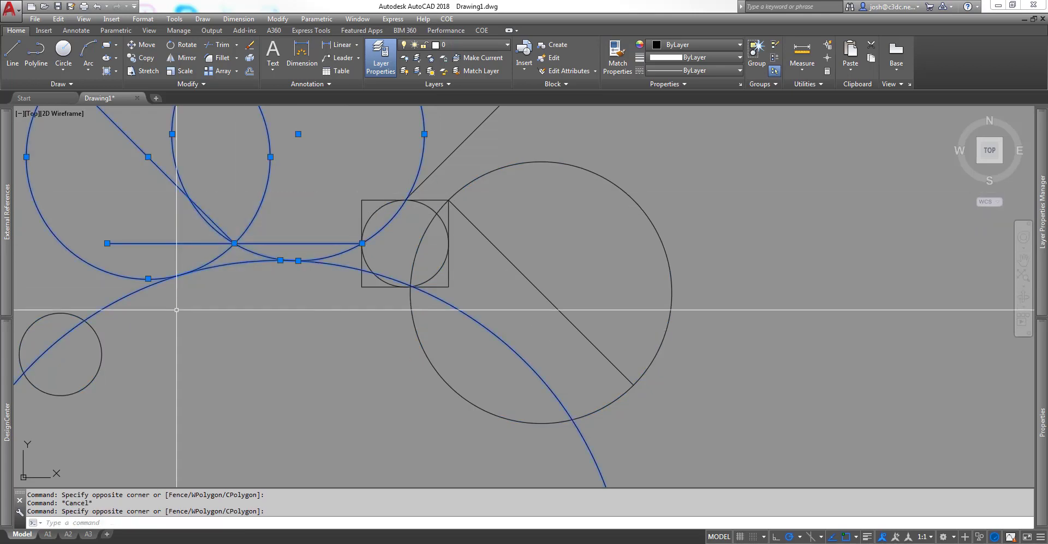
{"action": "key", "text": "Escape"}
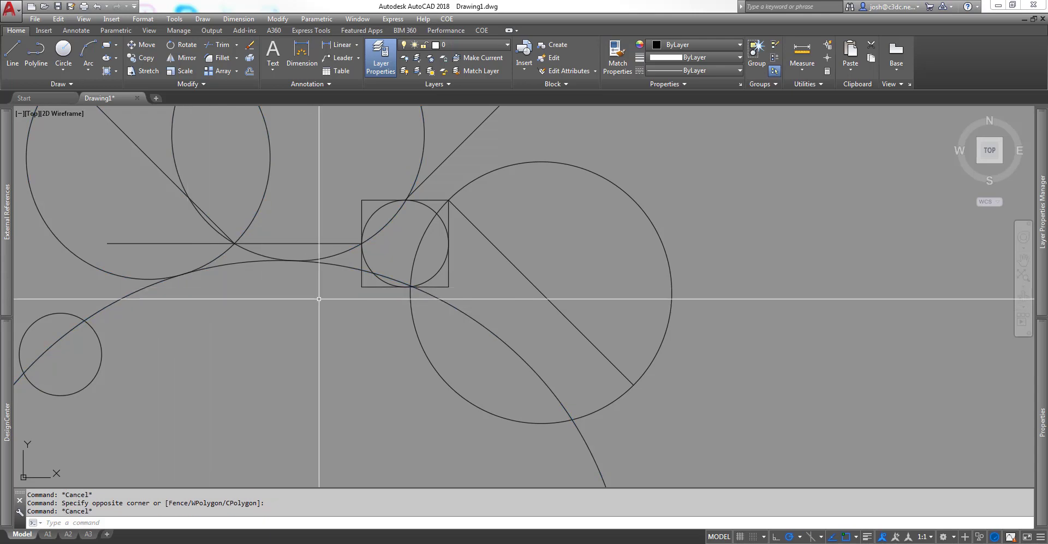
{"action": "left_click", "coordinate": [338, 310]}
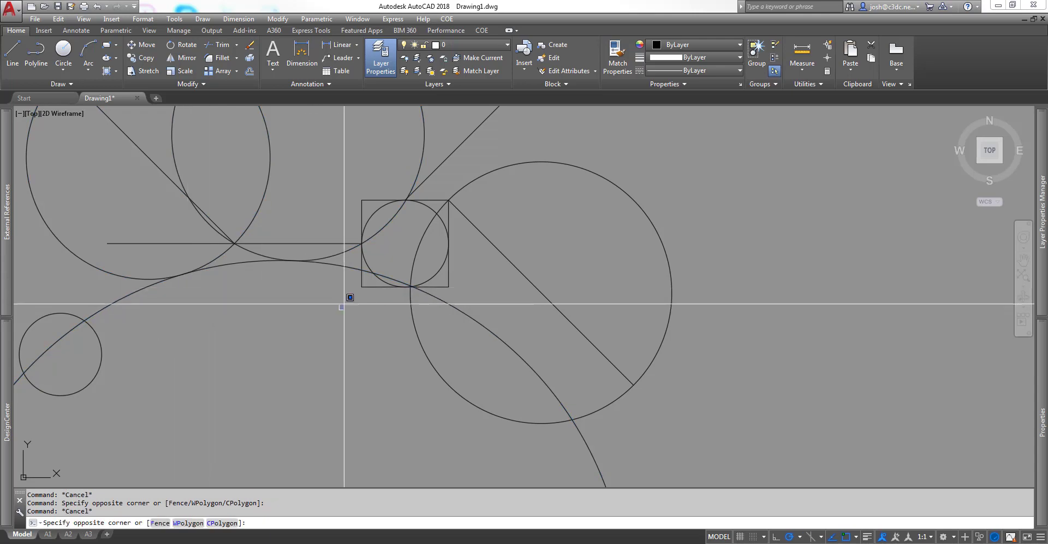
{"action": "left_click", "coordinate": [494, 187]}
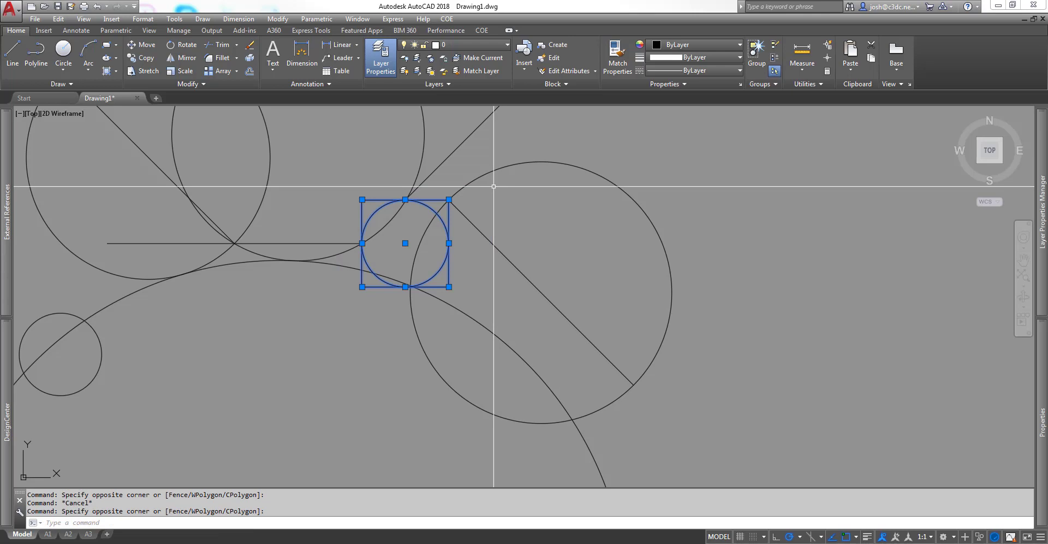
{"action": "key", "text": "Escape"}
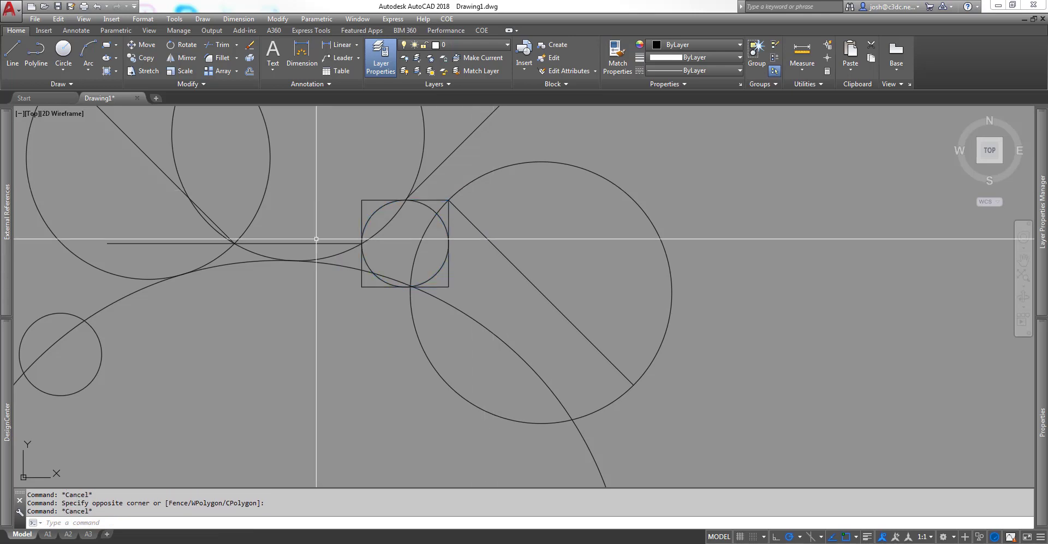
Window-select the square with its inner circle, add the surrounding lines and large circles with a crossing selection, and clear the selection
{"action": "left_click", "coordinate": [307, 198]}
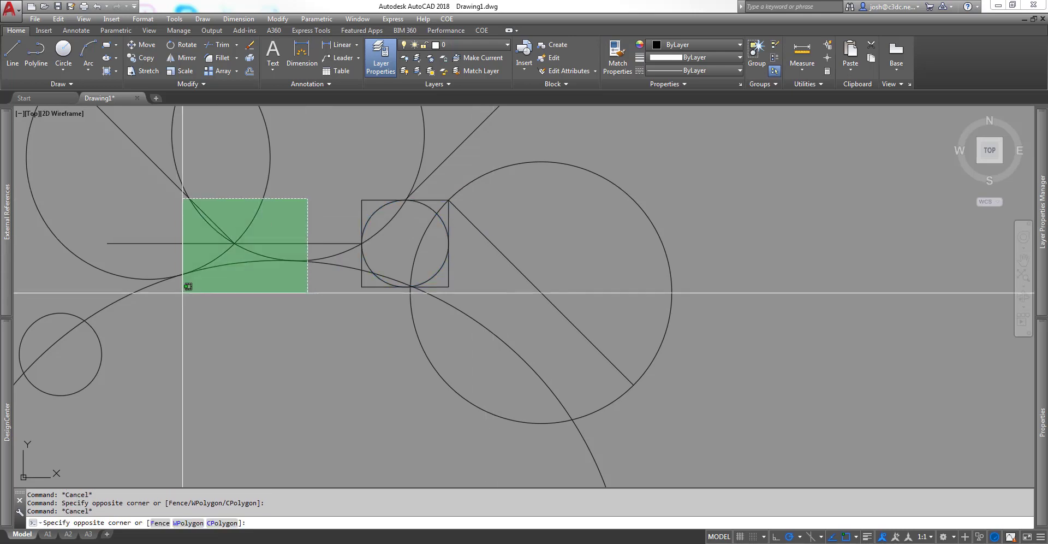
{"action": "left_click", "coordinate": [465, 121]}
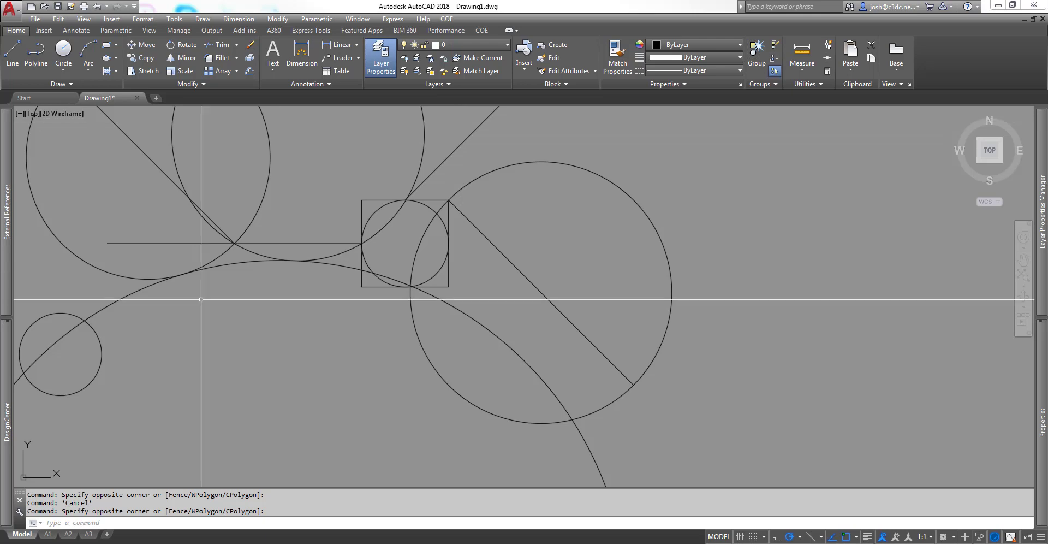
{"action": "left_click", "coordinate": [160, 349]}
{"action": "left_click", "coordinate": [589, 132]}
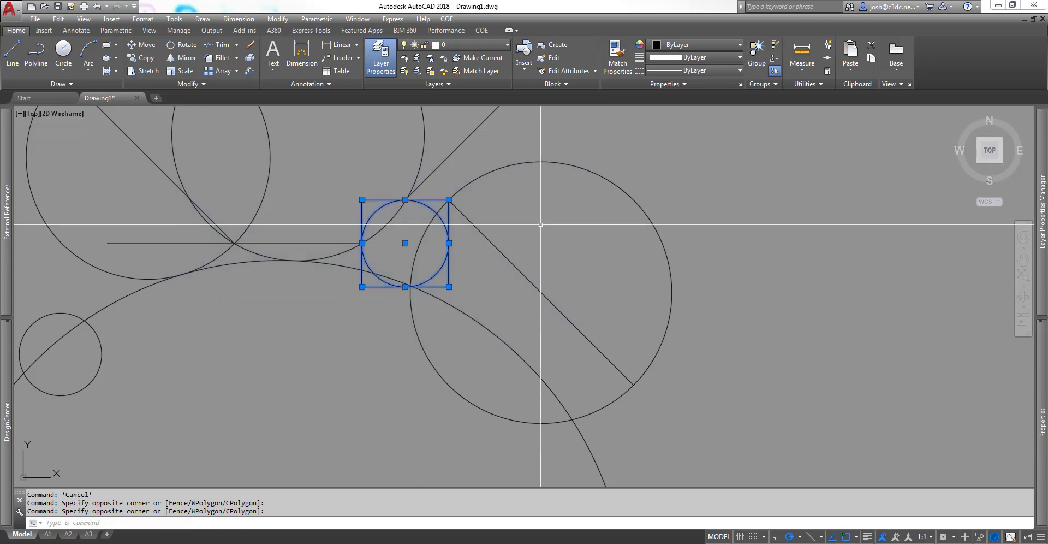
{"action": "left_click", "coordinate": [587, 124]}
{"action": "left_click", "coordinate": [144, 343]}
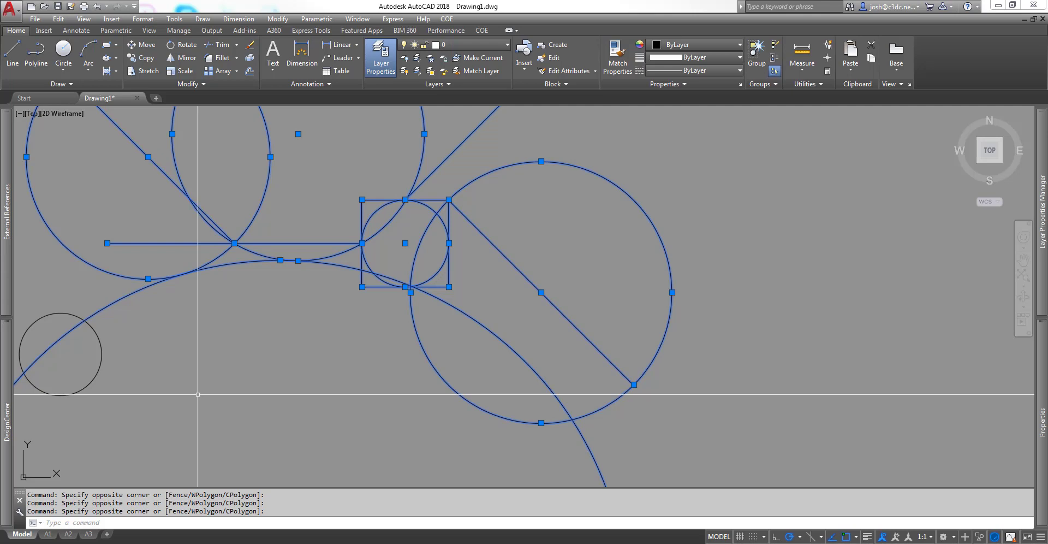
{"action": "key", "text": "Escape"}
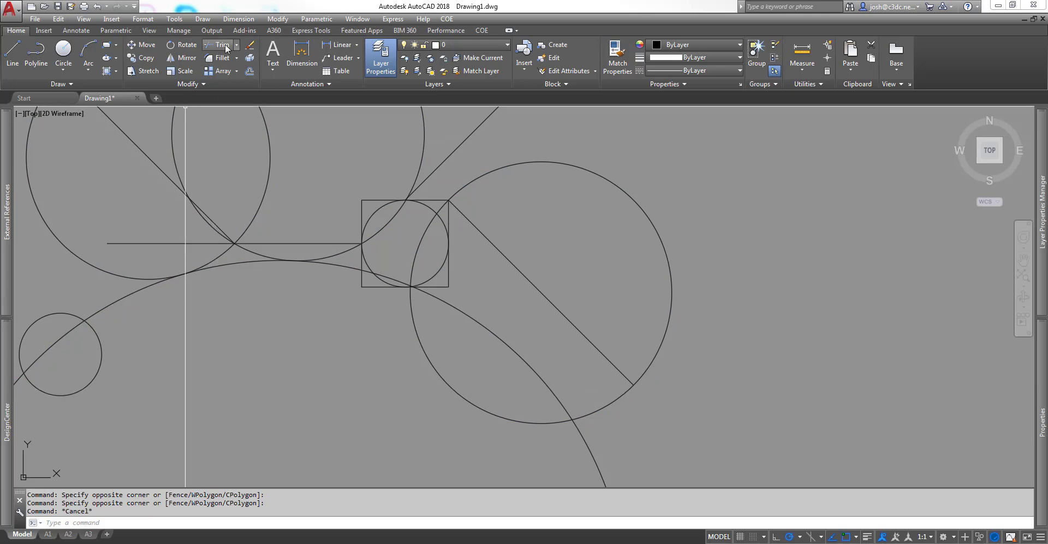
Start Trim with the two overlapping circles and the radius-40 circle as cutting edges
{"action": "type", "text": "tr"}
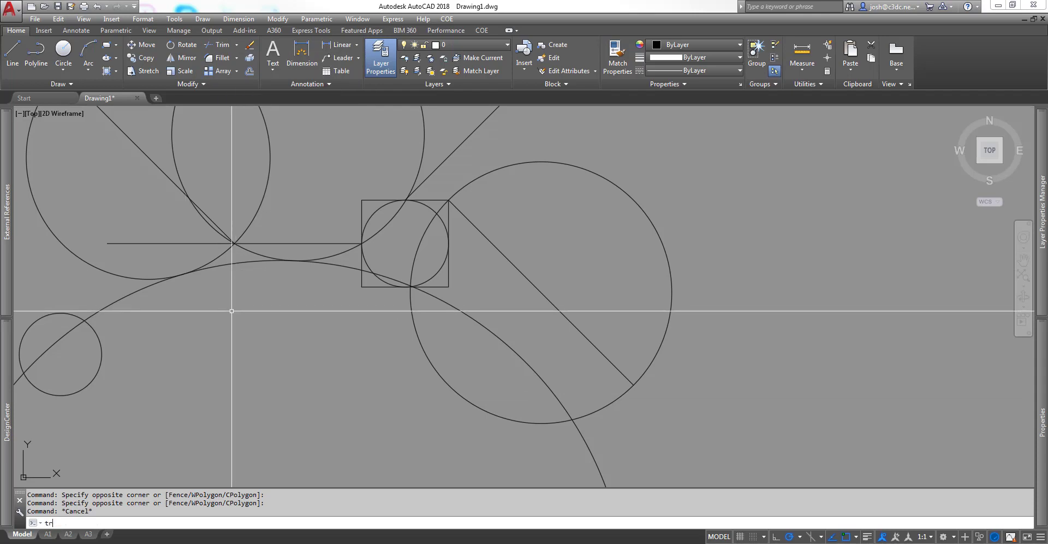
{"action": "key", "text": "Return"}
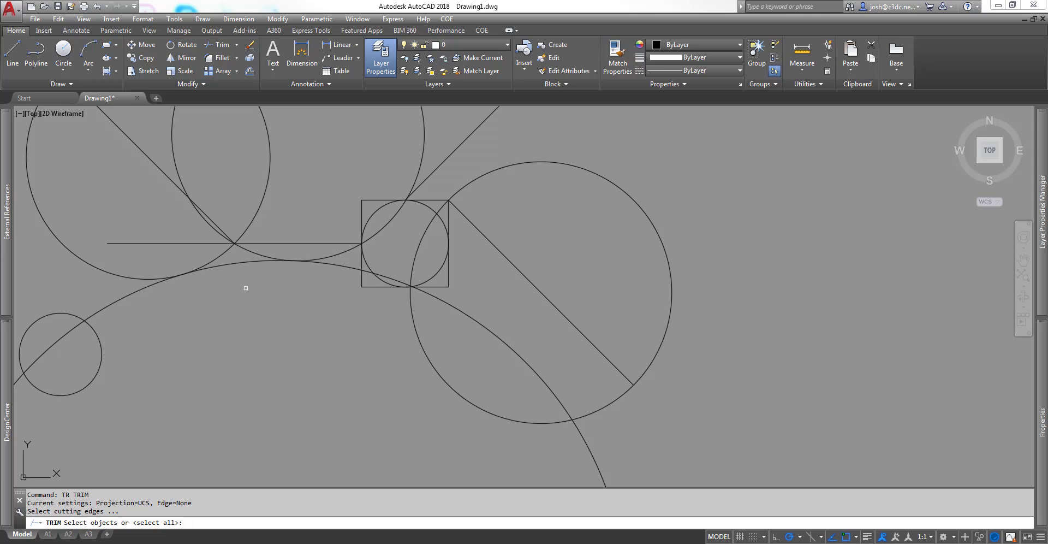
{"action": "left_click", "coordinate": [249, 224]}
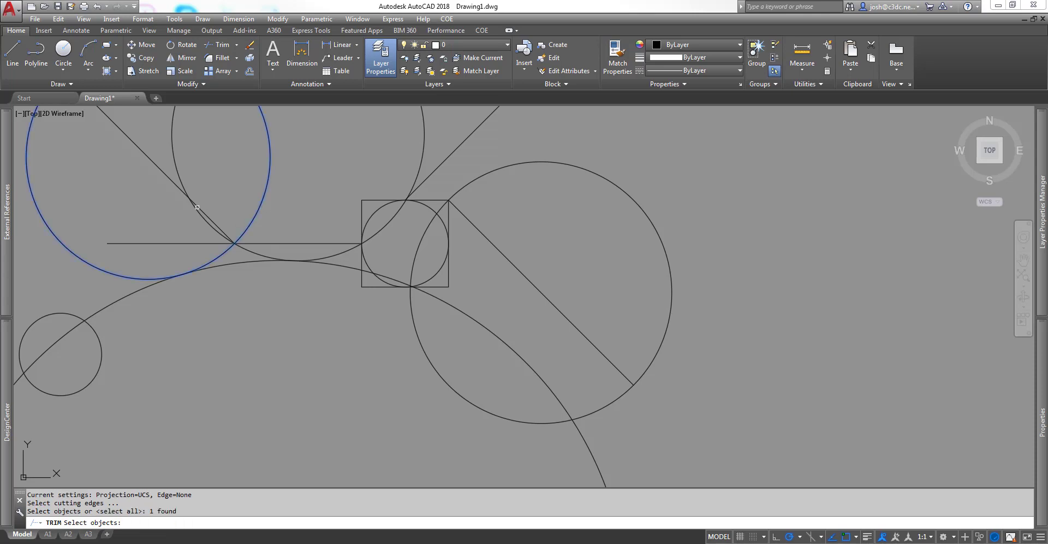
{"action": "left_click", "coordinate": [185, 180]}
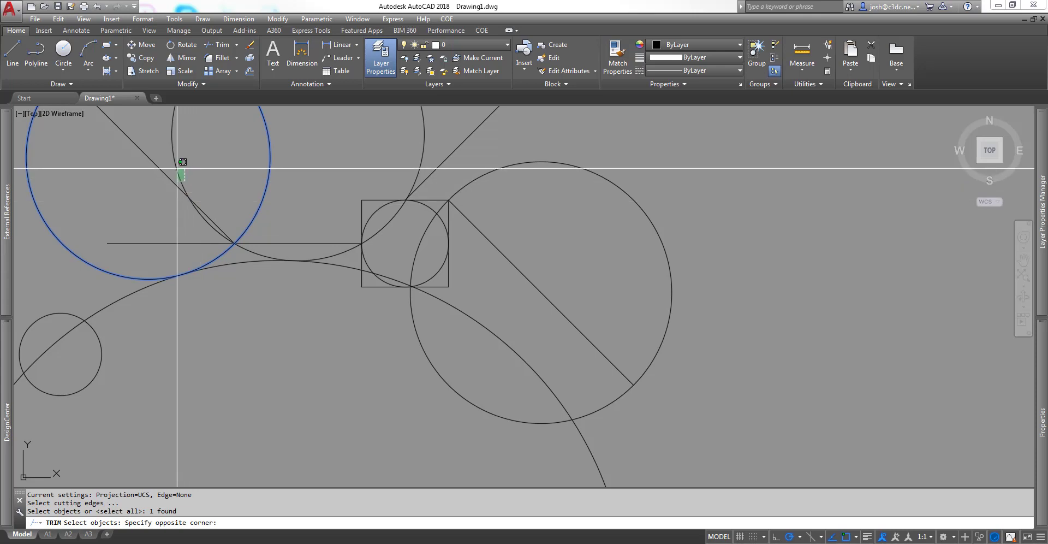
{"action": "left_click", "coordinate": [179, 167]}
{"action": "left_click", "coordinate": [249, 275]}
{"action": "left_click", "coordinate": [245, 260]}
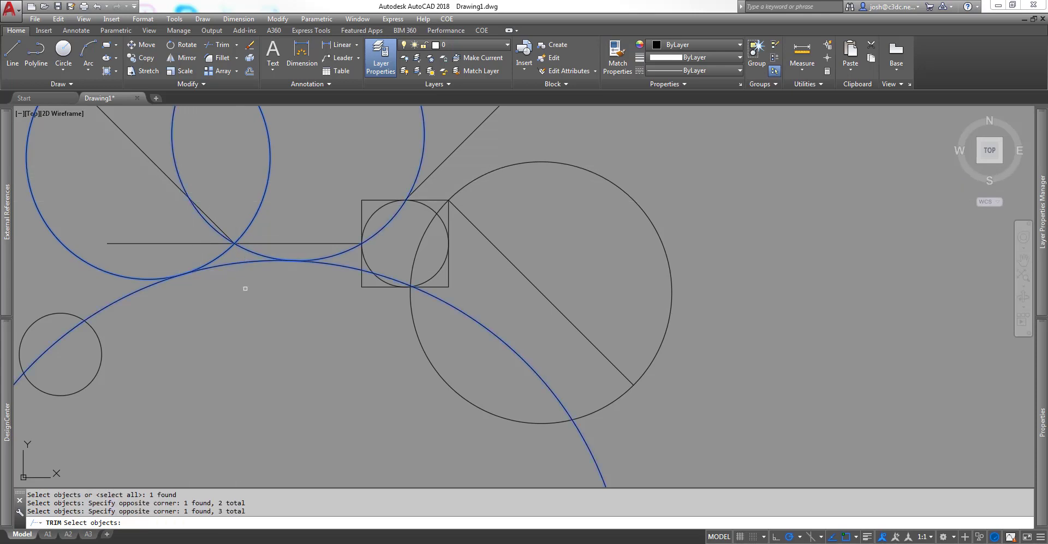
{"action": "key", "text": "Return"}
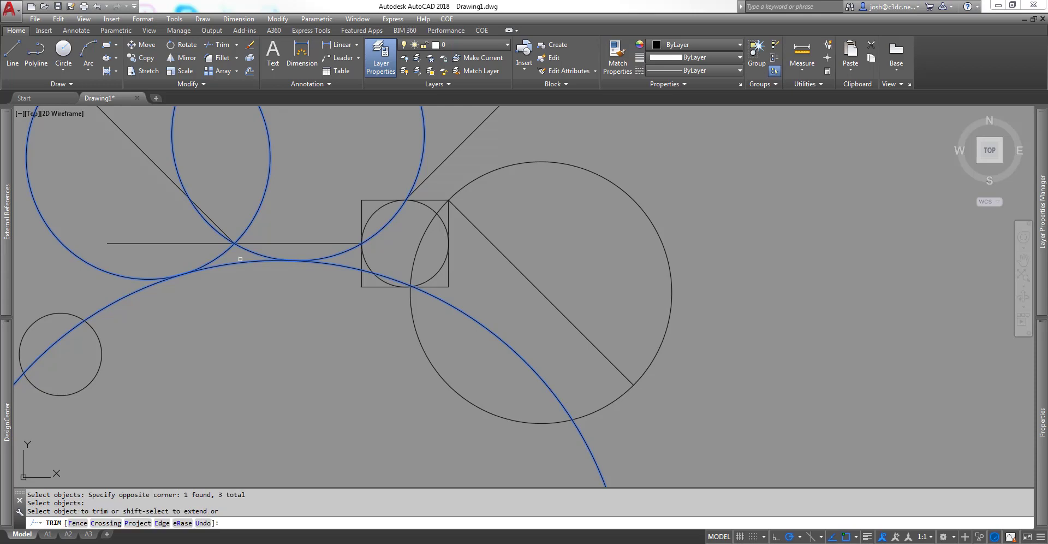
Trim the diagonal line up to the right overlapping circle and the horizontal line's left end up to the overlapping circles' lower intersection
{"action": "left_click", "coordinate": [168, 173]}
{"action": "middle_click_drag", "start_coordinate": [185, 244], "coordinate": [227, 302]}
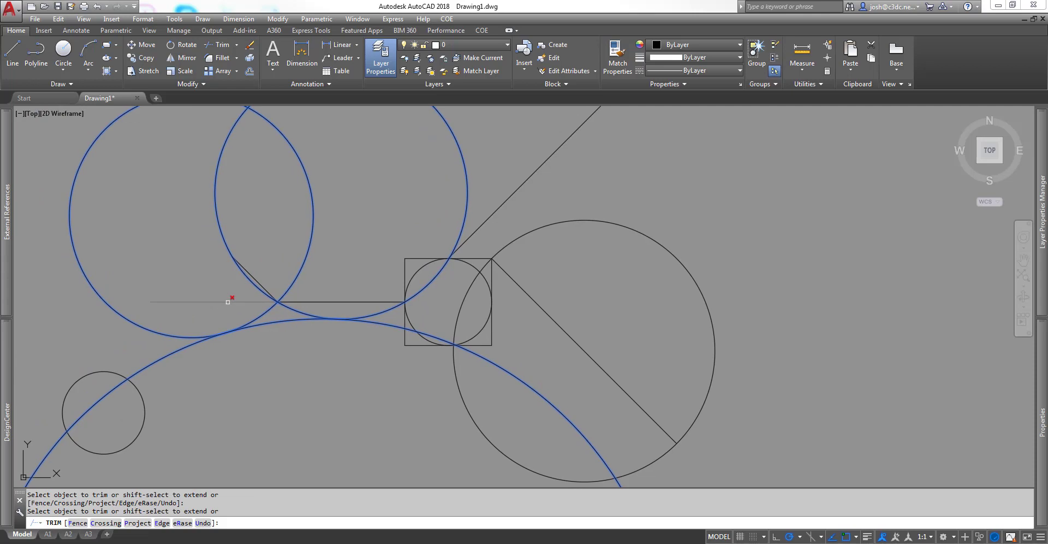
{"action": "left_click", "coordinate": [227, 301]}
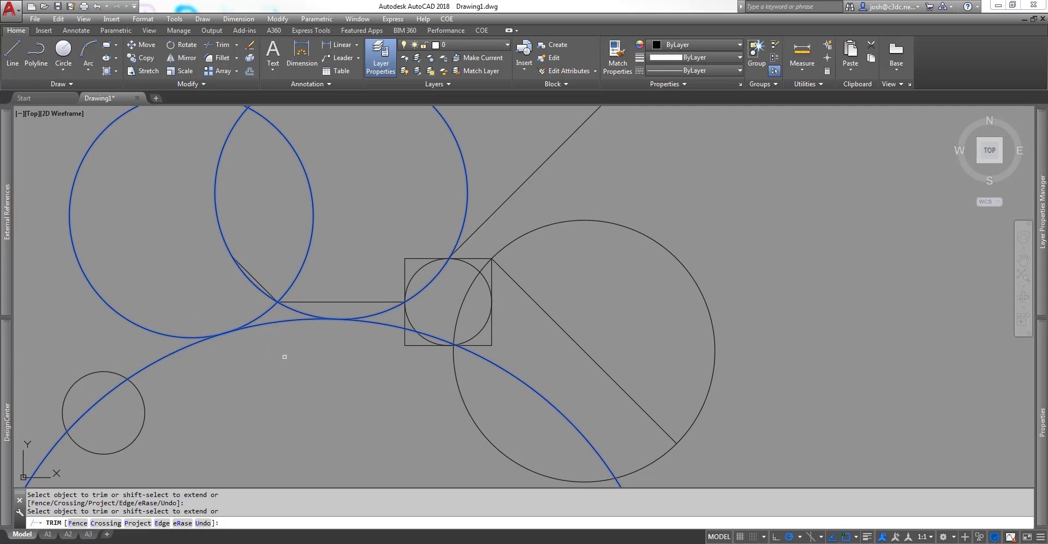
Trim the radius-40 circle between its tangent points and the overlapping circles' inner arcs, and end the Trim command
{"action": "left_click", "coordinate": [280, 323]}
{"action": "left_click", "coordinate": [252, 280]}
{"action": "left_click", "coordinate": [312, 176]}
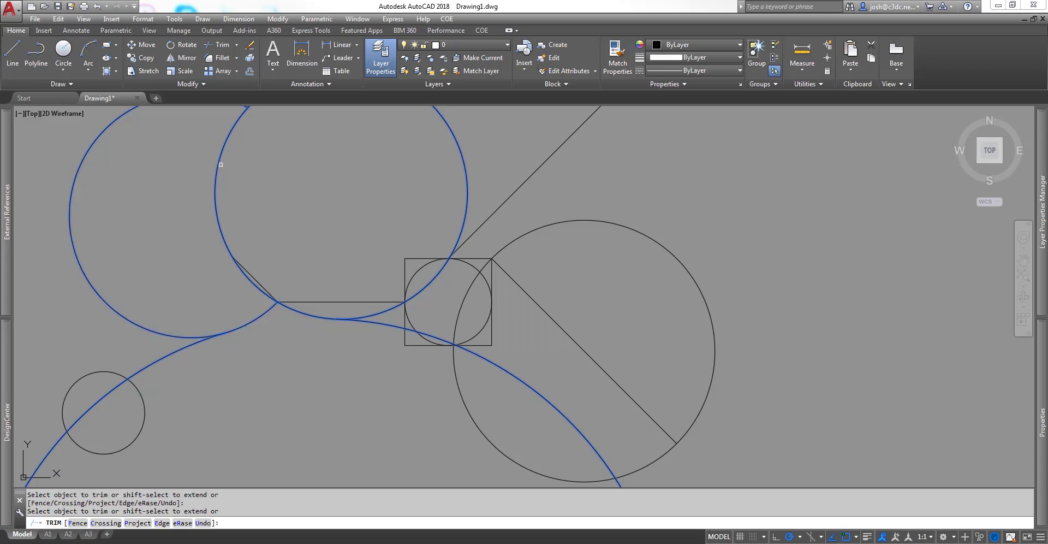
{"action": "left_click", "coordinate": [218, 159]}
{"action": "middle_click_drag", "start_coordinate": [306, 256], "coordinate": [311, 293]}
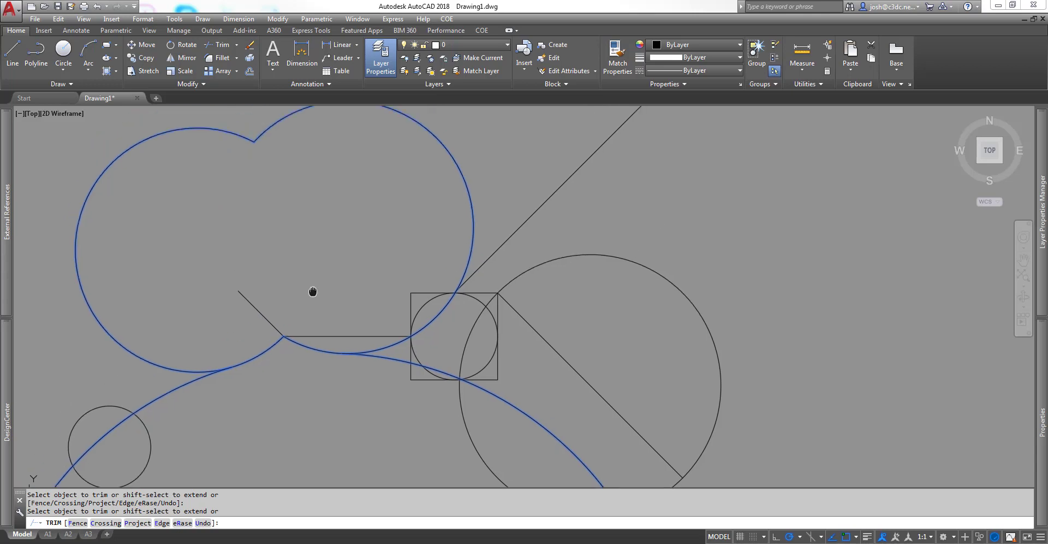
{"action": "key", "text": "Escape"}
Restart Trim with all objects as cutting edges and trim the two large circles' arcs that cross the square's inner circle
{"action": "mouse_move", "coordinate": [474, 365]}
{"action": "middle_mouse_down"}
{"action": "mouse_move", "coordinate": [431, 316]}
{"action": "mouse_move", "coordinate": [335, 291]}
{"action": "middle_mouse_up"}
{"action": "key", "text": "Return"}
{"action": "key", "text": "Return"}
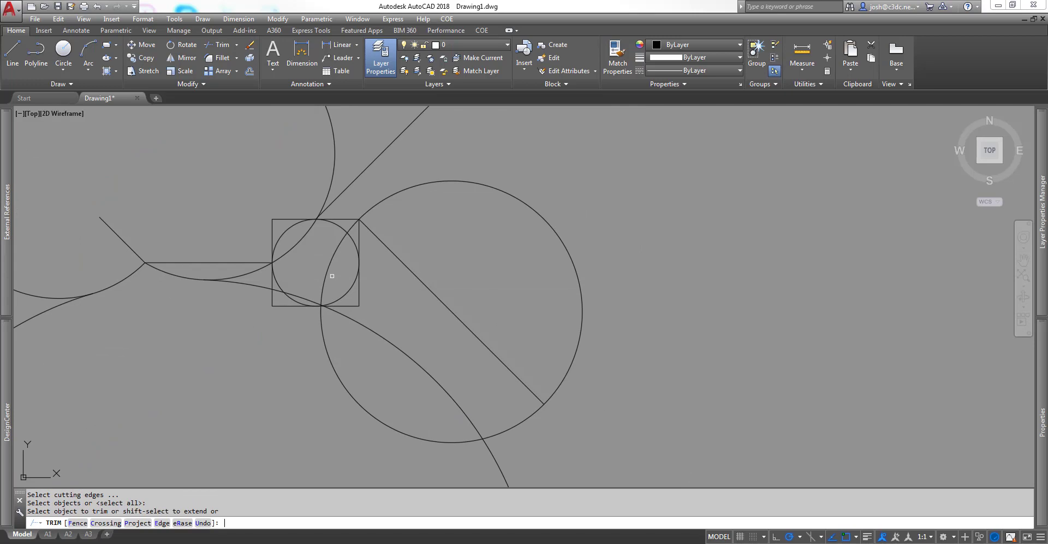
{"action": "left_click", "coordinate": [331, 268]}
{"action": "left_click", "coordinate": [303, 234]}
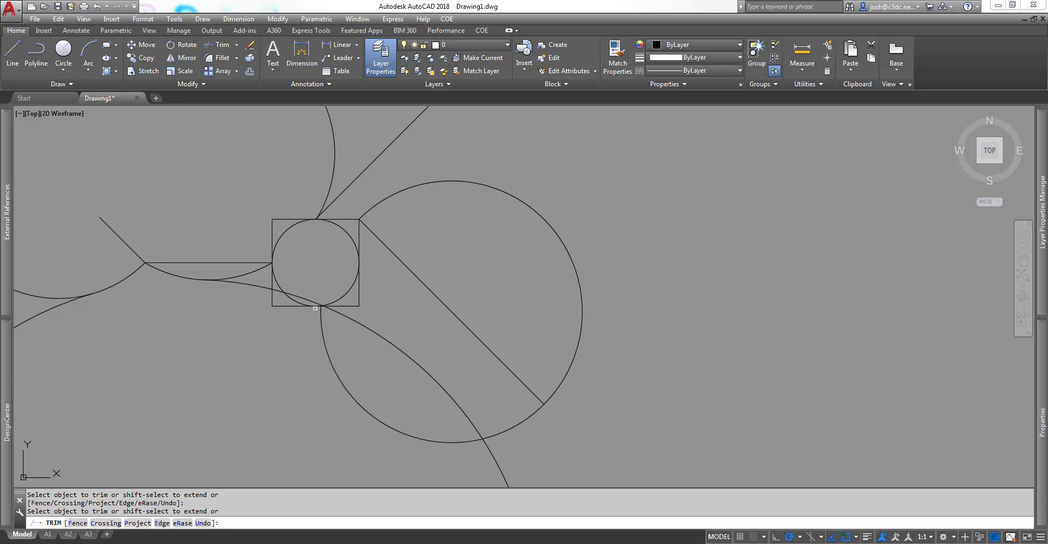
Trim the leftover ends of the two-point circle and the radius-40 arc back to the square's bottom edge, and end Trim
{"action": "scroll", "coordinate": [315, 307], "scroll_direction": "up", "scroll_amount": 5}
{"action": "scroll", "coordinate": [341, 293], "scroll_direction": "up", "scroll_amount": 3}
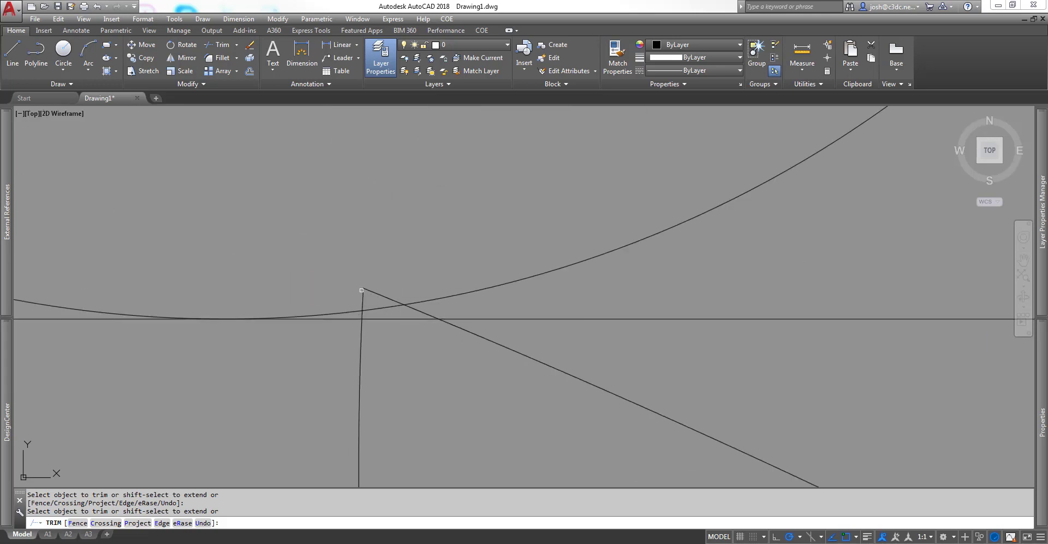
{"action": "left_click", "coordinate": [375, 284]}
{"action": "left_click", "coordinate": [351, 295]}
{"action": "left_click", "coordinate": [418, 309]}
{"action": "scroll", "coordinate": [449, 365], "scroll_direction": "down", "scroll_amount": 5}
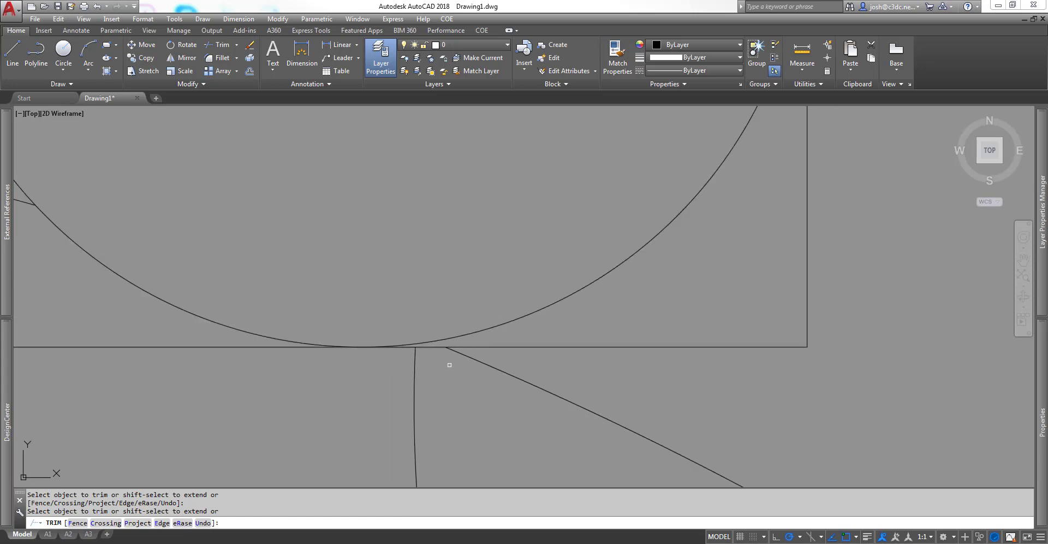
{"action": "scroll", "coordinate": [449, 365], "scroll_direction": "down", "scroll_amount": 2}
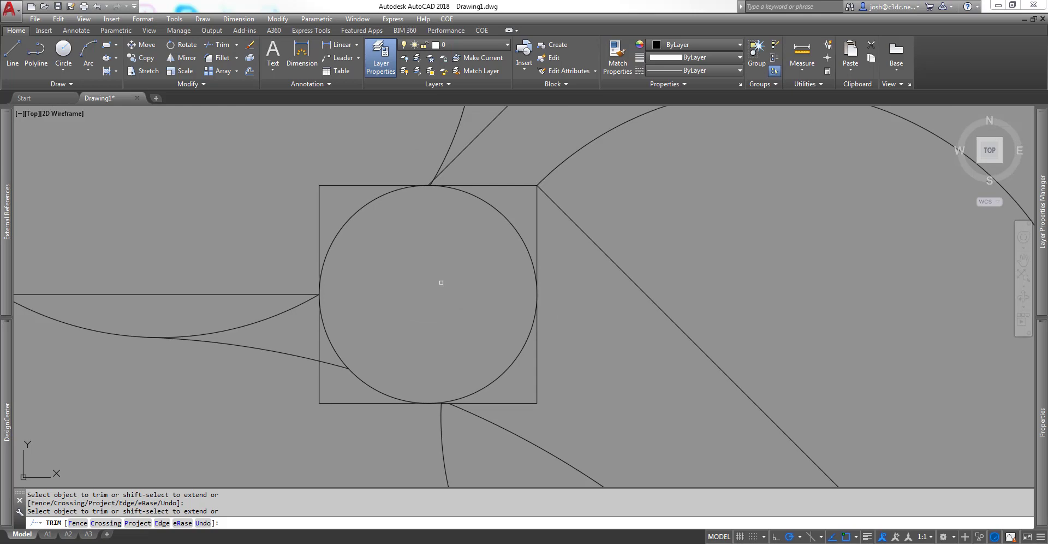
{"action": "key", "text": "Escape"}
{"action": "scroll", "coordinate": [439, 283], "scroll_direction": "down", "scroll_amount": 2}
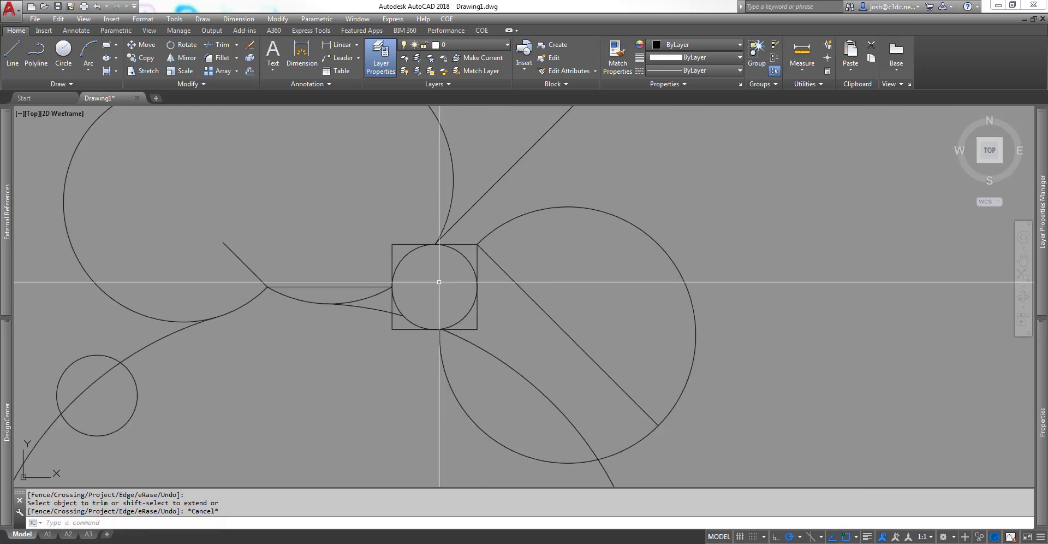
Start the Extend command with the circle inside the square as the boundary edge
{"action": "left_click", "coordinate": [236, 49]}
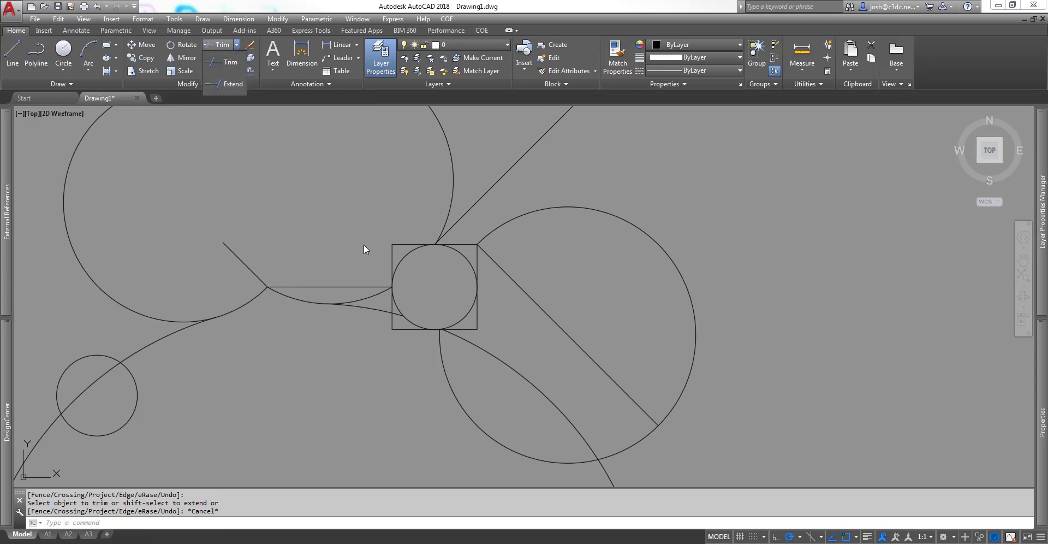
{"action": "left_click", "coordinate": [411, 312]}
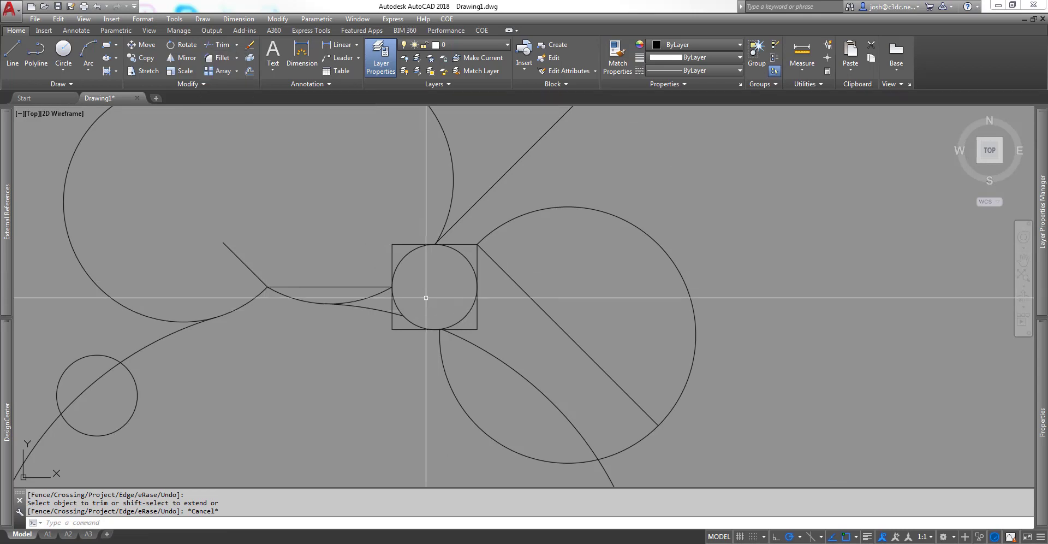
{"action": "type", "text": "ex"}
{"action": "key", "text": "Return"}
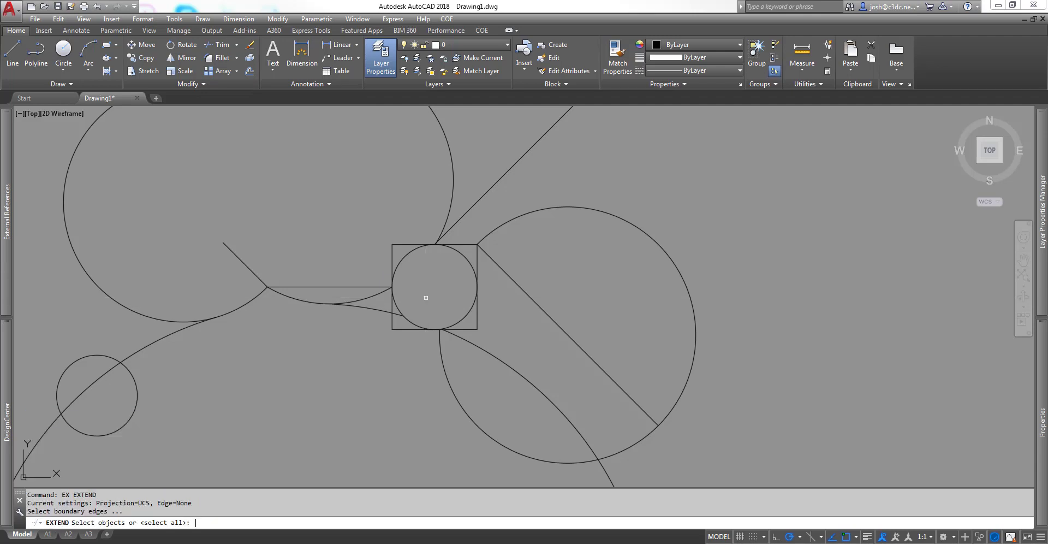
{"action": "scroll", "coordinate": [429, 313], "scroll_direction": "up", "scroll_amount": 4}
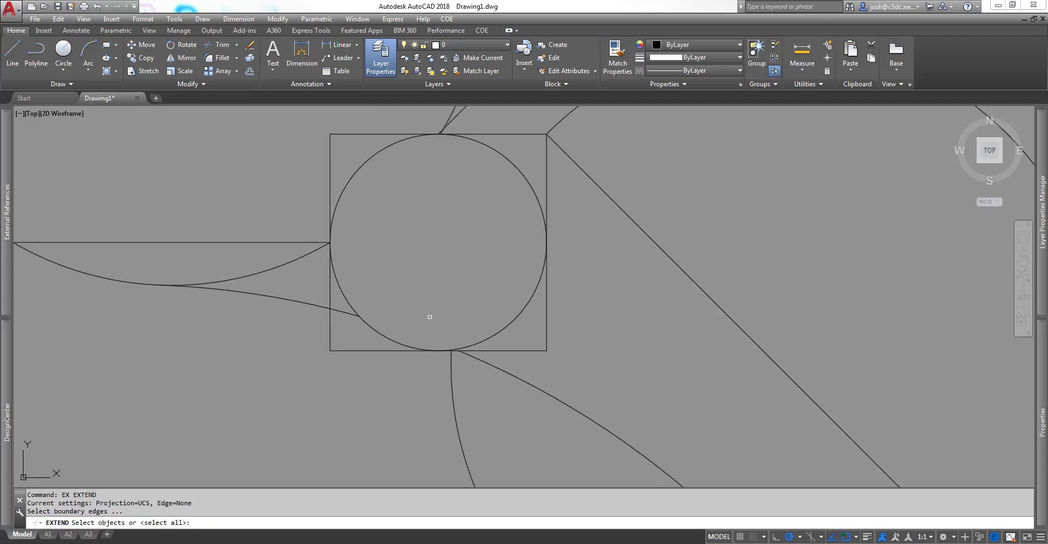
{"action": "scroll", "coordinate": [429, 316], "scroll_direction": "up", "scroll_amount": 2}
{"action": "left_click", "coordinate": [353, 338]}
{"action": "left_click", "coordinate": [320, 355]}
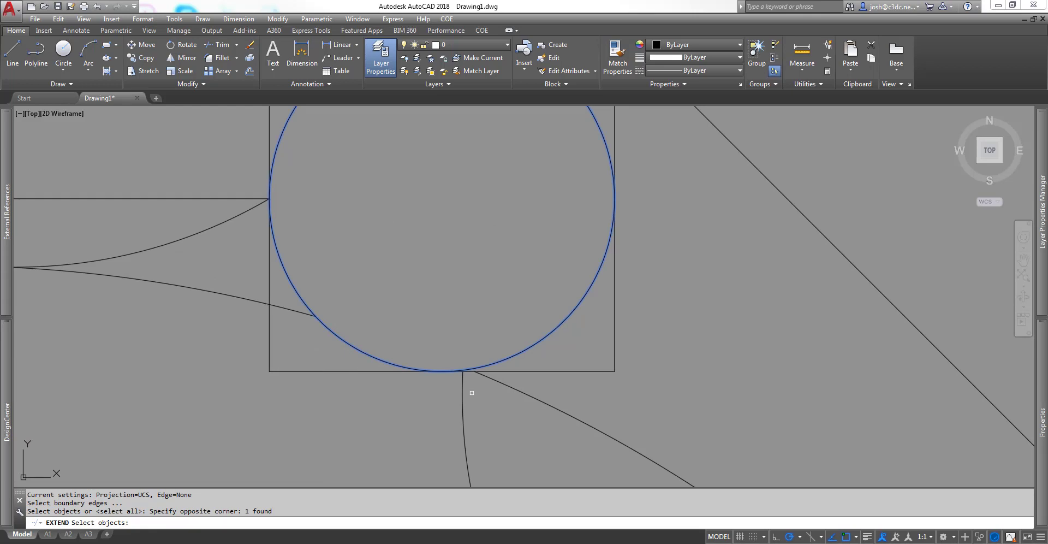
{"action": "scroll", "coordinate": [480, 387], "scroll_direction": "up", "scroll_amount": 6}
{"action": "key", "text": "Return"}
Extend the radius-40 arc and the two-point circle's arc from the square's bottom edge across the inner circle, and end Extend
{"action": "left_click", "coordinate": [497, 321]}
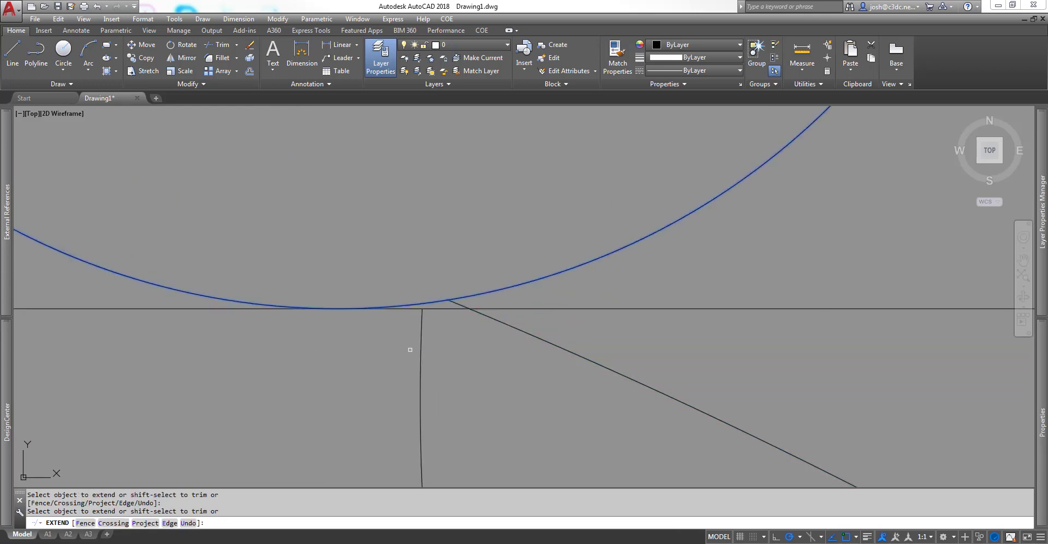
{"action": "left_click", "coordinate": [420, 341]}
{"action": "scroll", "coordinate": [422, 344], "scroll_direction": "down", "scroll_amount": 5}
{"action": "left_click", "coordinate": [438, 346]}
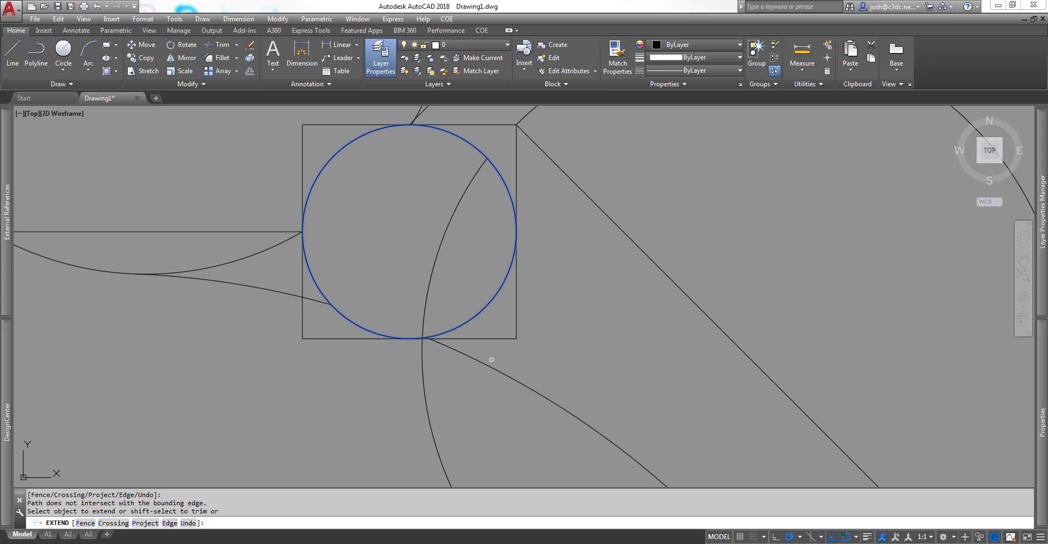
{"action": "key", "text": "Escape"}
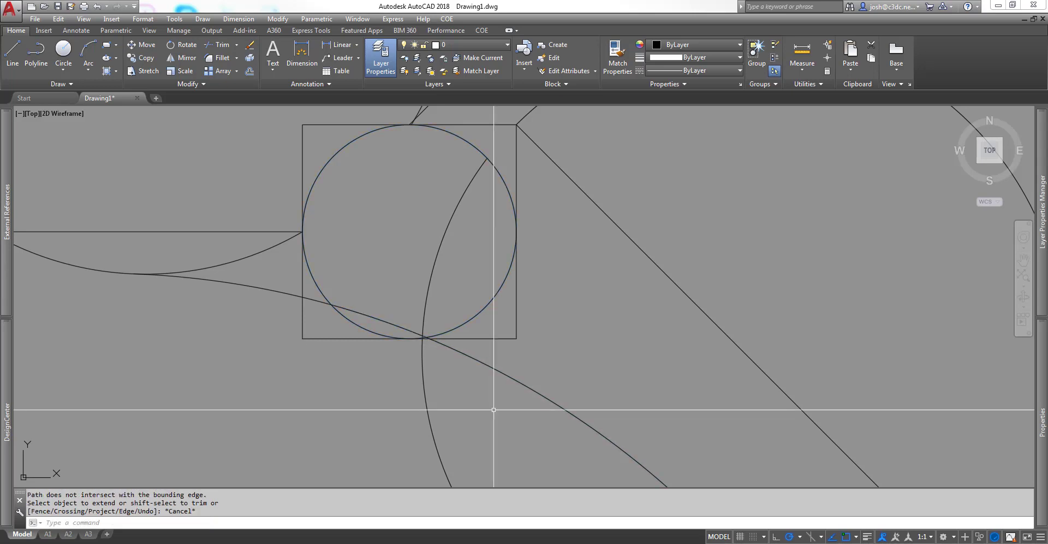
Restart Extend with all objects as boundary edges and extend the long diagonal line past the square's upper-right corner to the large arc
{"action": "middle_click_drag", "start_coordinate": [474, 290], "coordinate": [503, 359]}
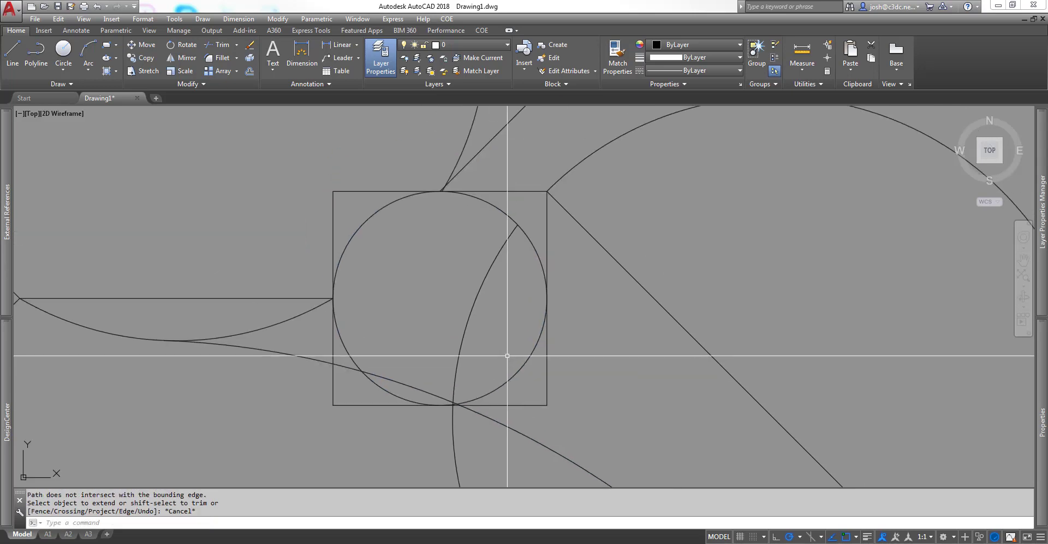
{"action": "key", "text": "space"}
{"action": "key", "text": "space"}
{"action": "left_click", "coordinate": [460, 227]}
{"action": "left_click", "coordinate": [514, 228]}
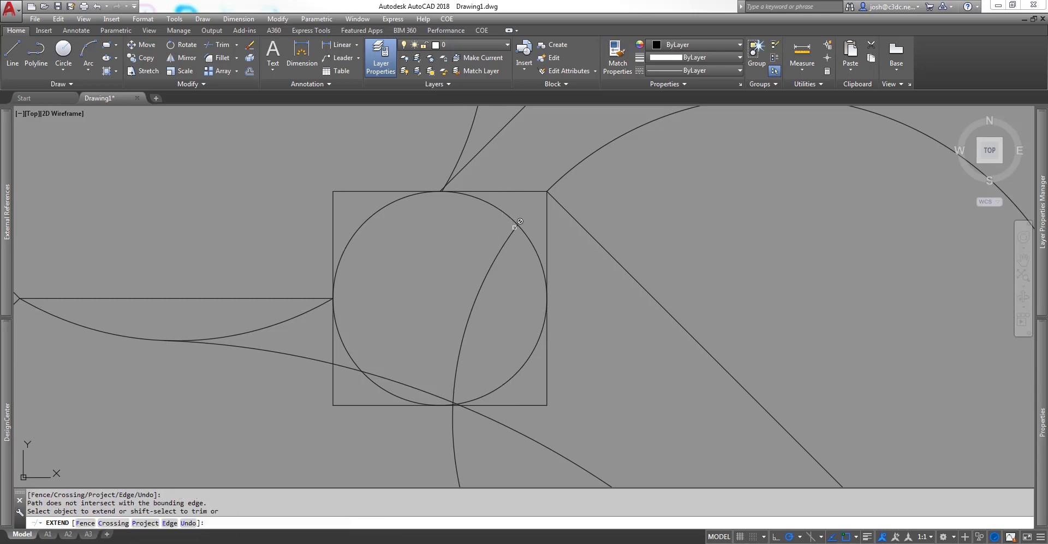
{"action": "middle_click_drag", "start_coordinate": [491, 213], "coordinate": [529, 306]}
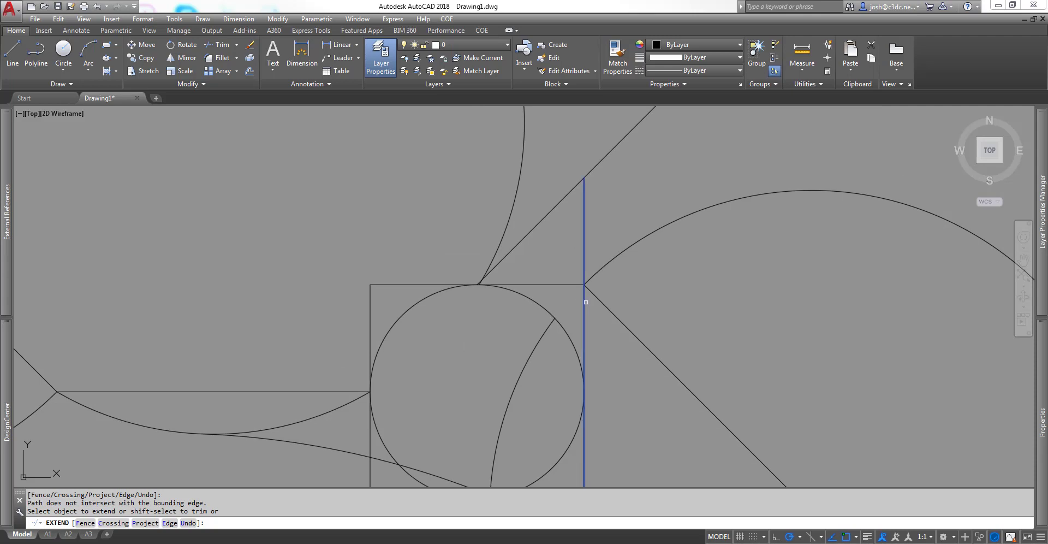
{"action": "left_click", "coordinate": [644, 344]}
{"action": "left_click", "coordinate": [546, 248]}
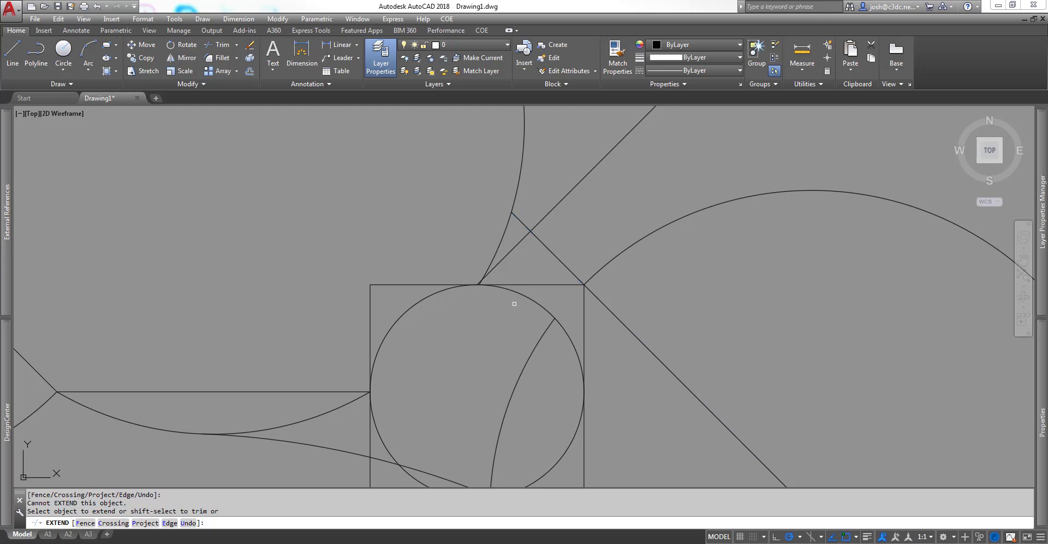
Extend the other diagonal line from the square's top edge down to the middle of its left edge, and end Extend
{"action": "middle_click_drag", "start_coordinate": [500, 258], "coordinate": [541, 288]}
{"action": "left_click", "coordinate": [542, 287]}
{"action": "middle_click_drag", "start_coordinate": [486, 417], "coordinate": [496, 304]}
{"action": "scroll", "coordinate": [498, 322], "scroll_direction": "down", "scroll_amount": 4}
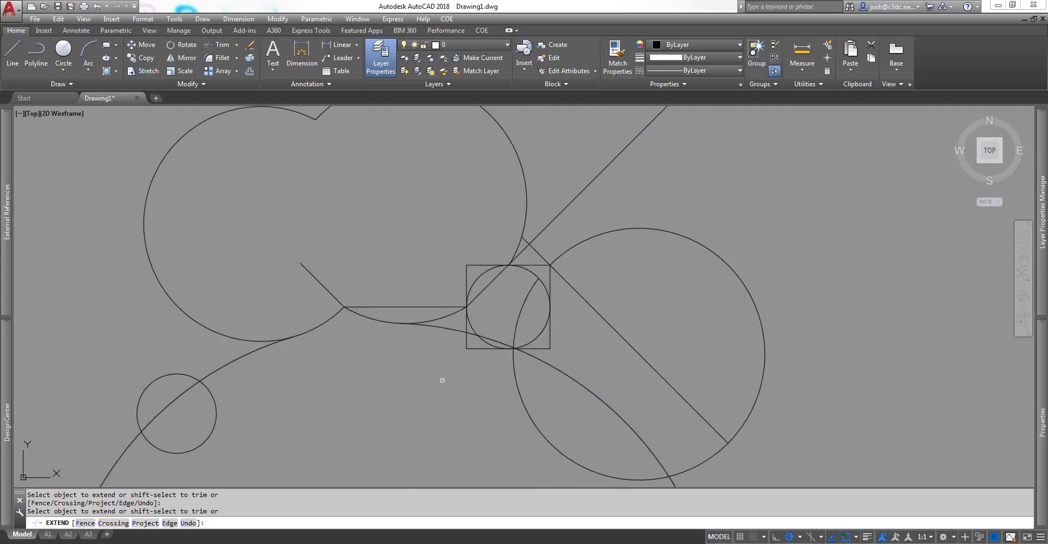
{"action": "left_click", "coordinate": [510, 421]}
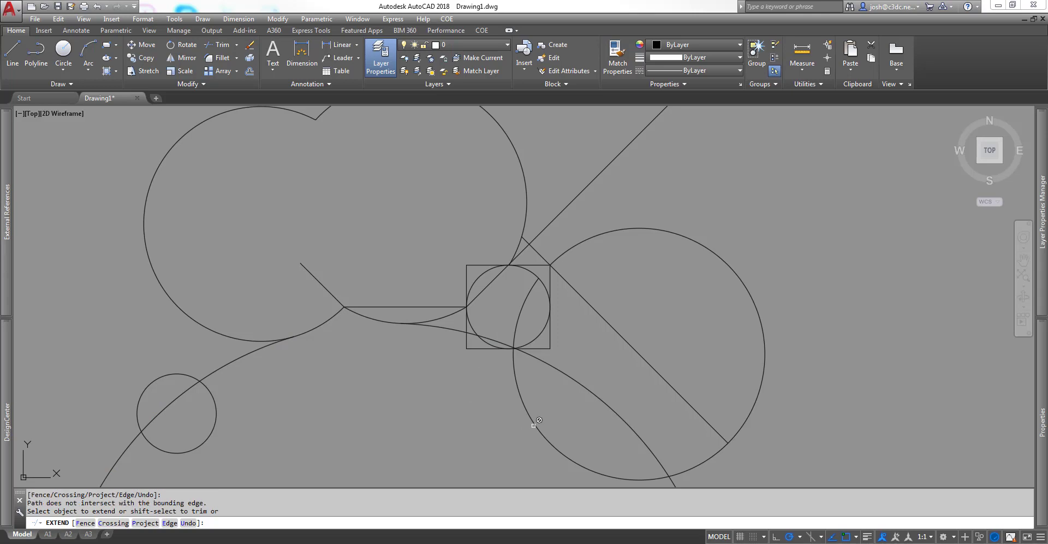
{"action": "key", "text": "Escape"}
Try erasing the circles and linework with a window selection, and undo the erase
{"action": "scroll", "coordinate": [554, 304], "scroll_direction": "down", "scroll_amount": 10}
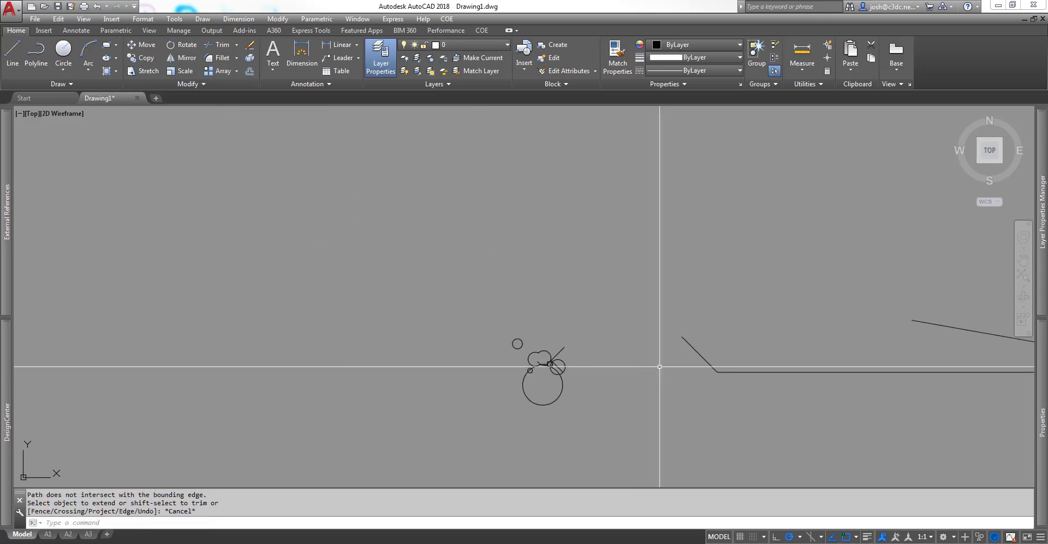
{"action": "left_click_drag", "start_coordinate": [496, 339], "coordinate": [1026, 480]}
{"action": "key", "text": "Delete"}
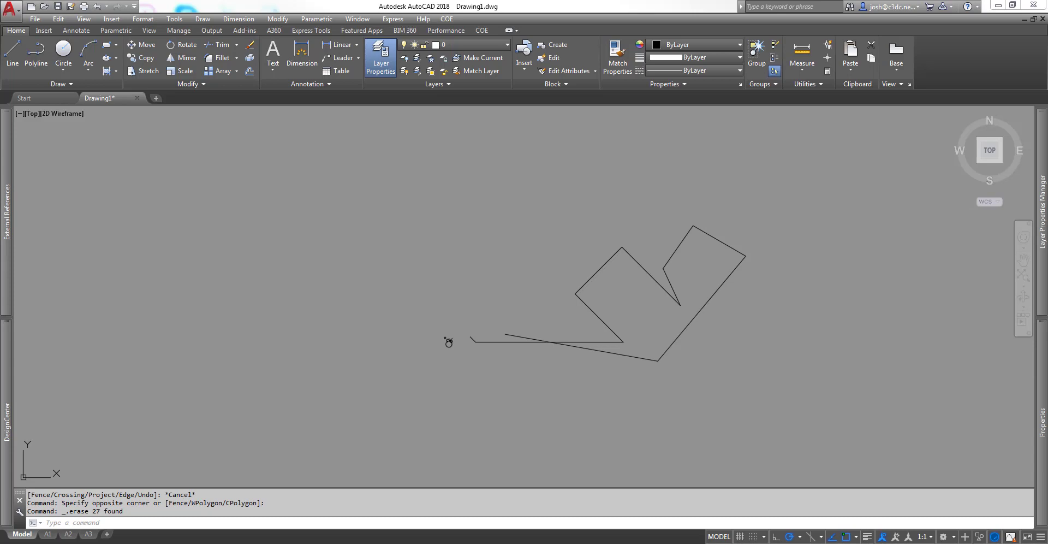
{"action": "key", "text": "ctrl+z"}
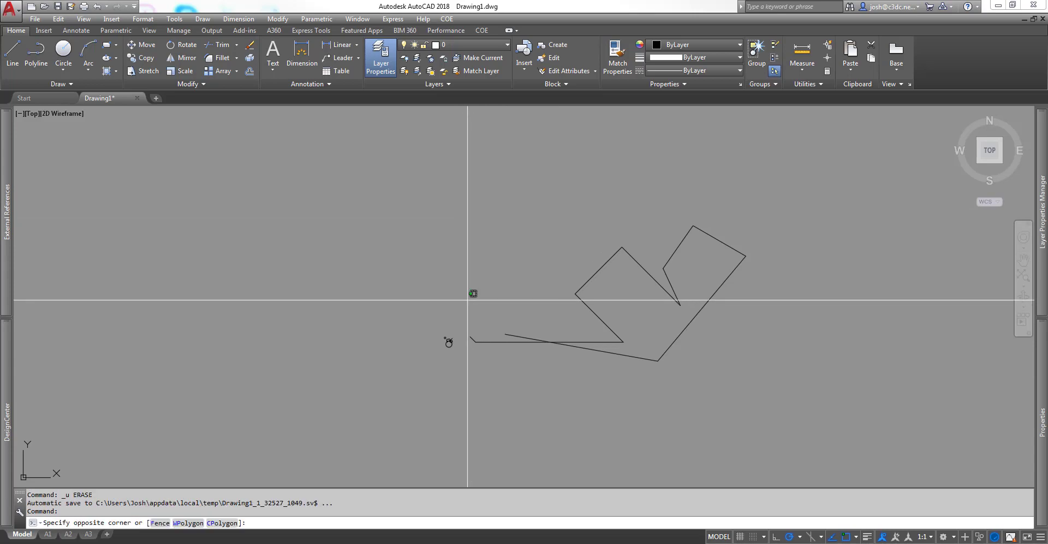
Erase the cluster of circles and the zigzag line outline using two crossing selections
{"action": "left_click", "coordinate": [468, 299]}
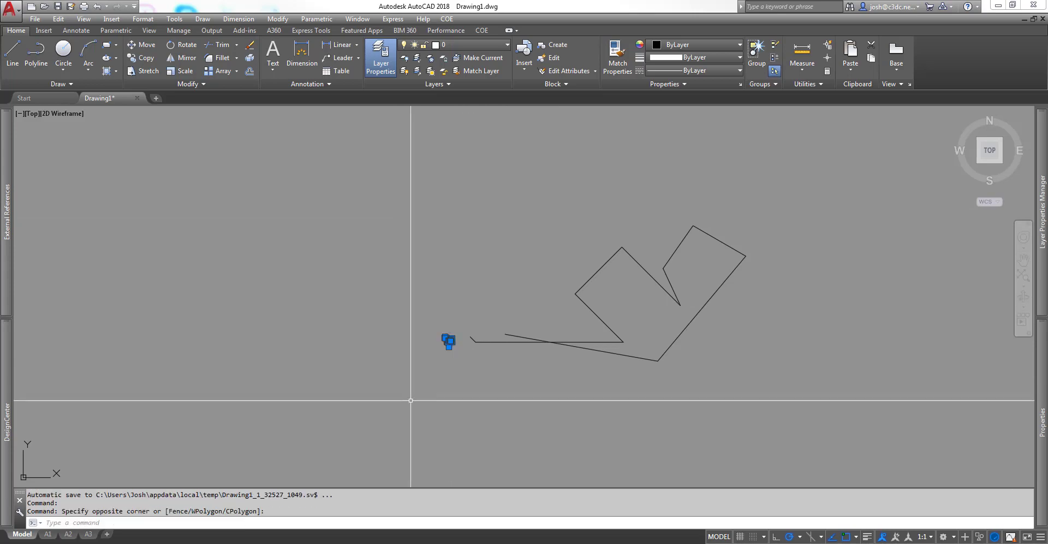
{"action": "key", "text": "Delete"}
{"action": "left_click", "coordinate": [753, 206]}
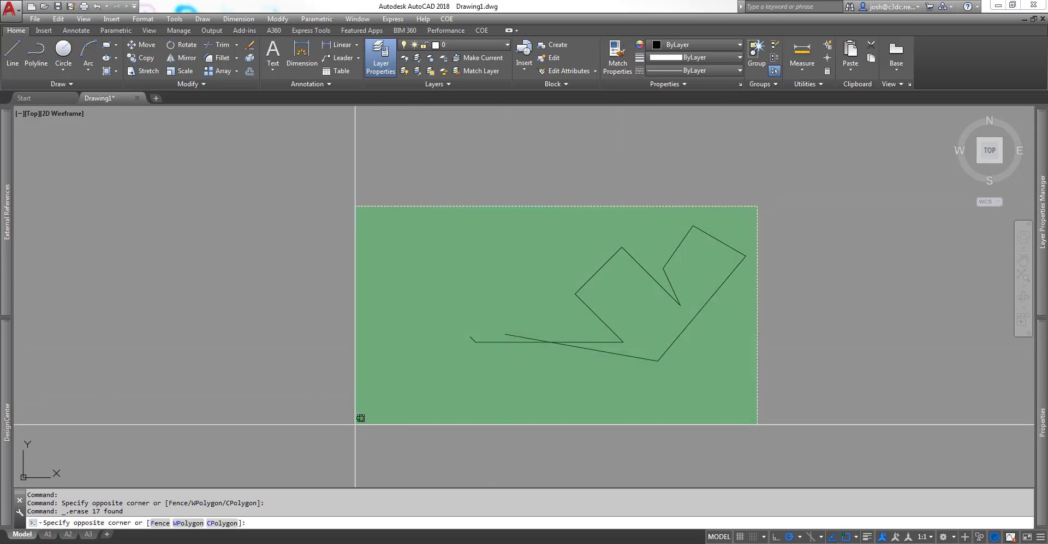
{"action": "left_click", "coordinate": [388, 409]}
{"action": "type", "text": "e"}
{"action": "key", "text": "Return"}
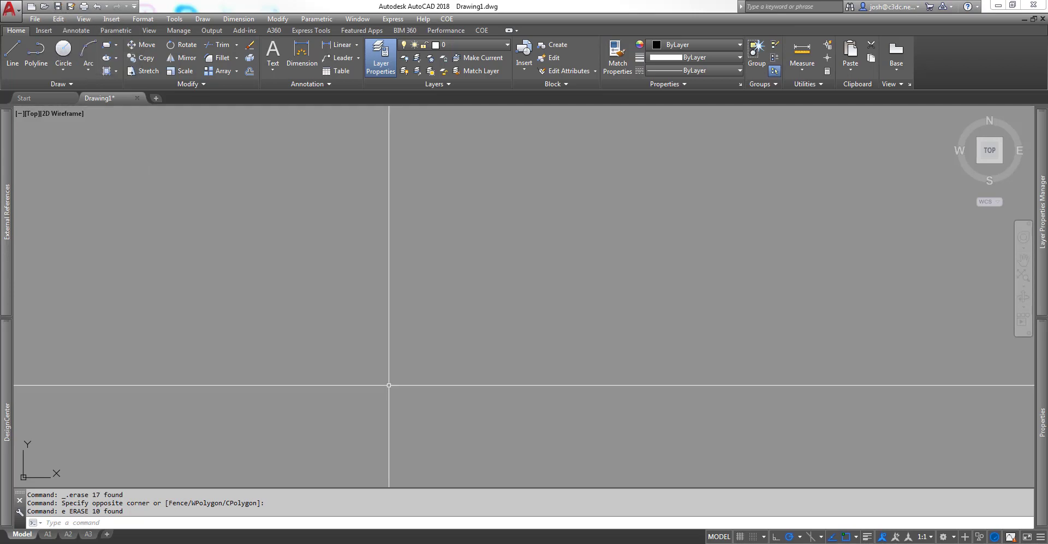
Try to save the drawing as Drawing1.dwg, and undo the erasures of the line outline and the circle cluster
{"action": "key", "text": "ctrl+s"}
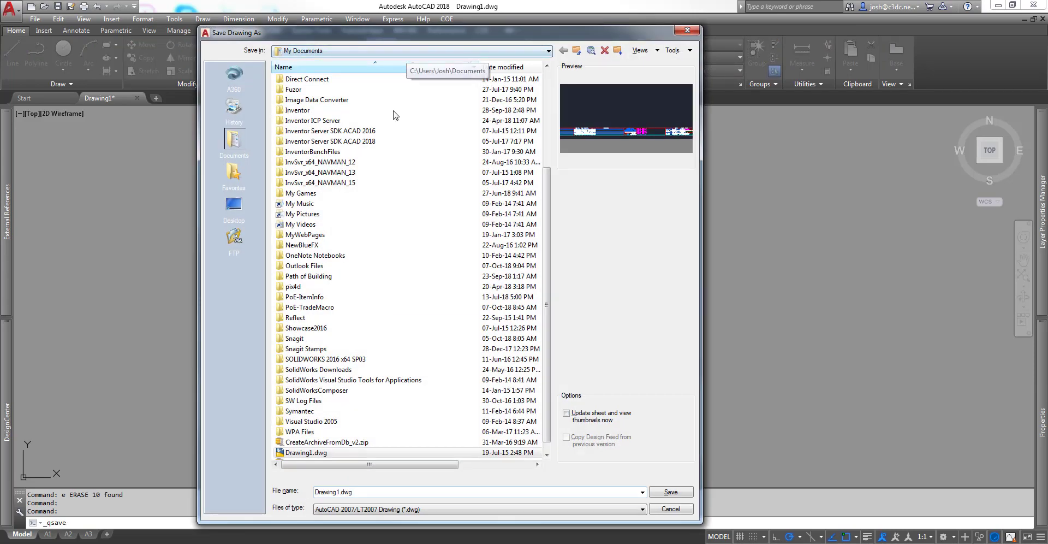
{"action": "left_click", "coordinate": [662, 492]}
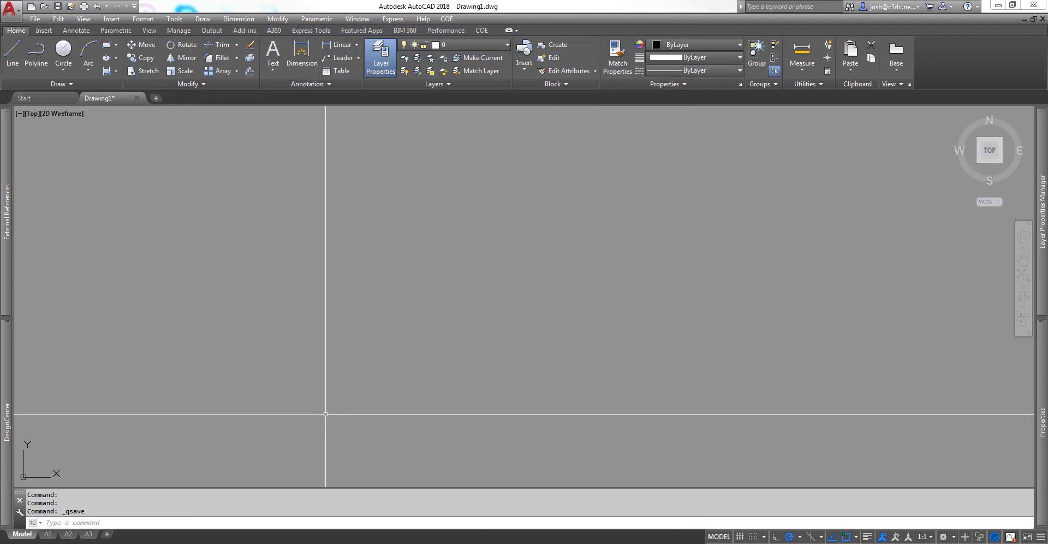
{"action": "key", "text": "ctrl+z"}
{"action": "key", "text": "ctrl+z"}
{"action": "key", "text": "ctrl+z"}
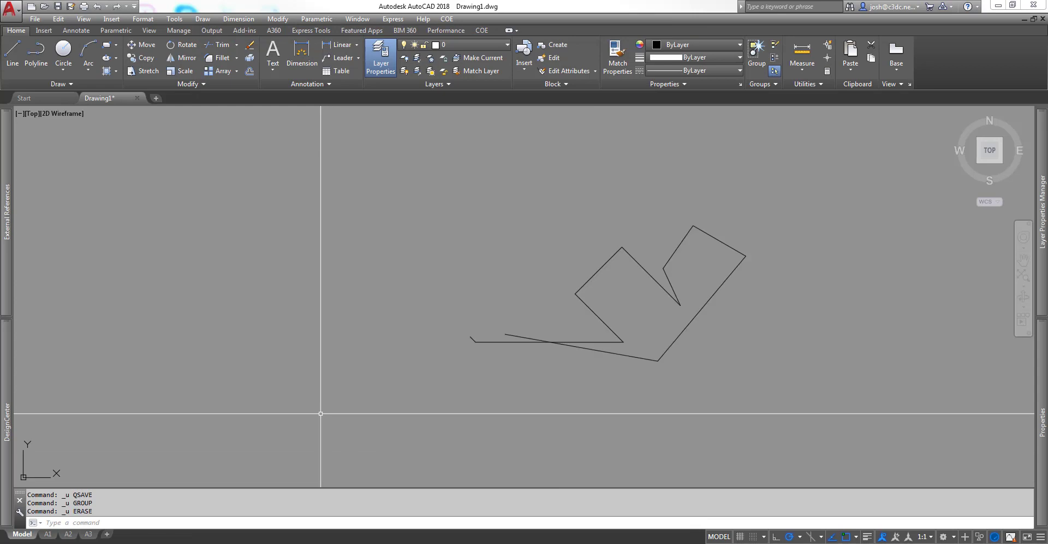
{"action": "scroll", "coordinate": [444, 363], "scroll_direction": "up", "scroll_amount": 6}
{"action": "scroll", "coordinate": [304, 297], "scroll_direction": "down", "scroll_amount": 6}
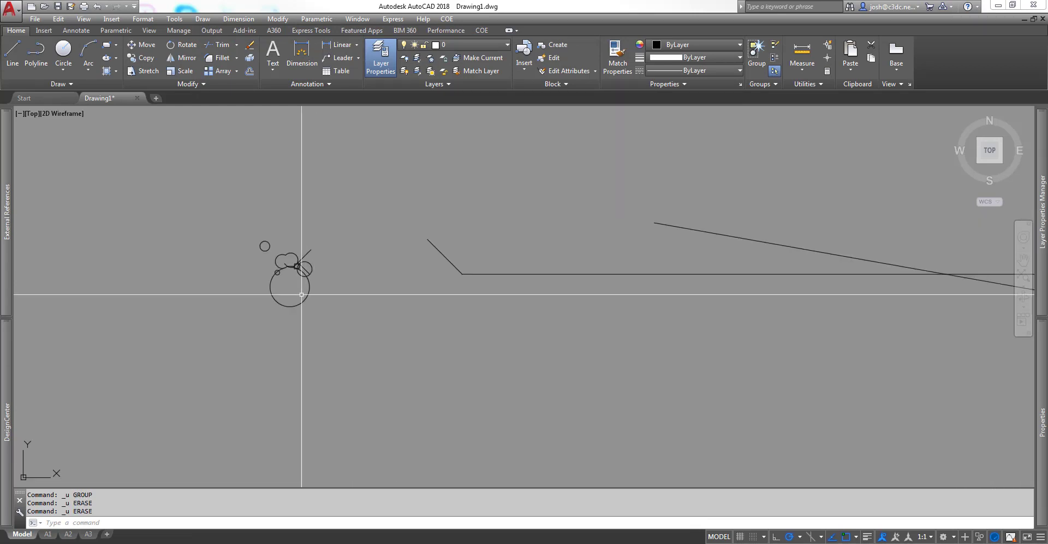
Select the zigzag line outline beside the circle cluster with a crossing window and erase it
{"action": "left_click", "coordinate": [600, 171]}
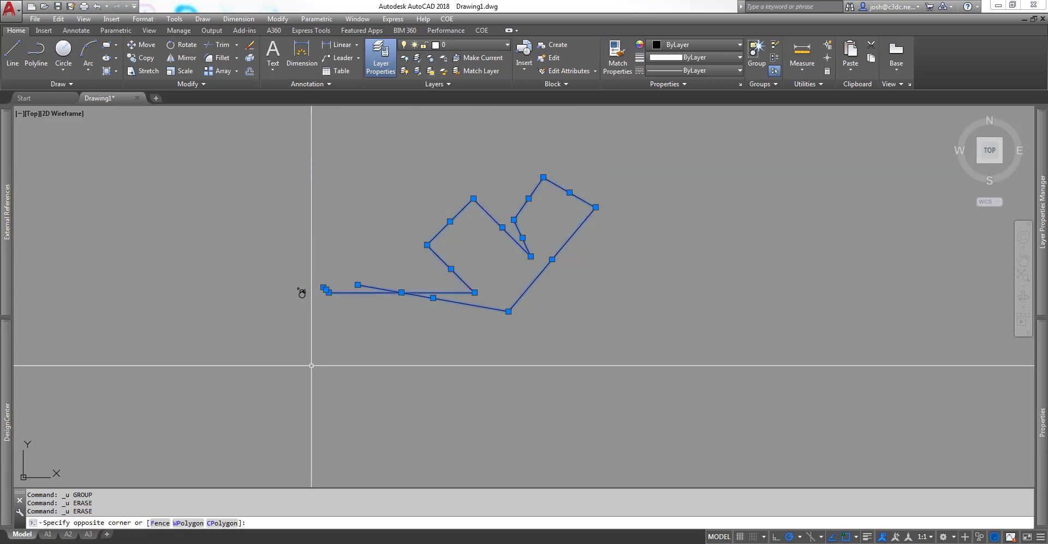
{"action": "left_click", "coordinate": [318, 359]}
{"action": "type", "text": "e"}
{"action": "key", "text": "Return"}
{"action": "scroll", "coordinate": [276, 296], "scroll_direction": "down", "scroll_amount": 3}
{"action": "scroll", "coordinate": [404, 297], "scroll_direction": "up", "scroll_amount": 5}
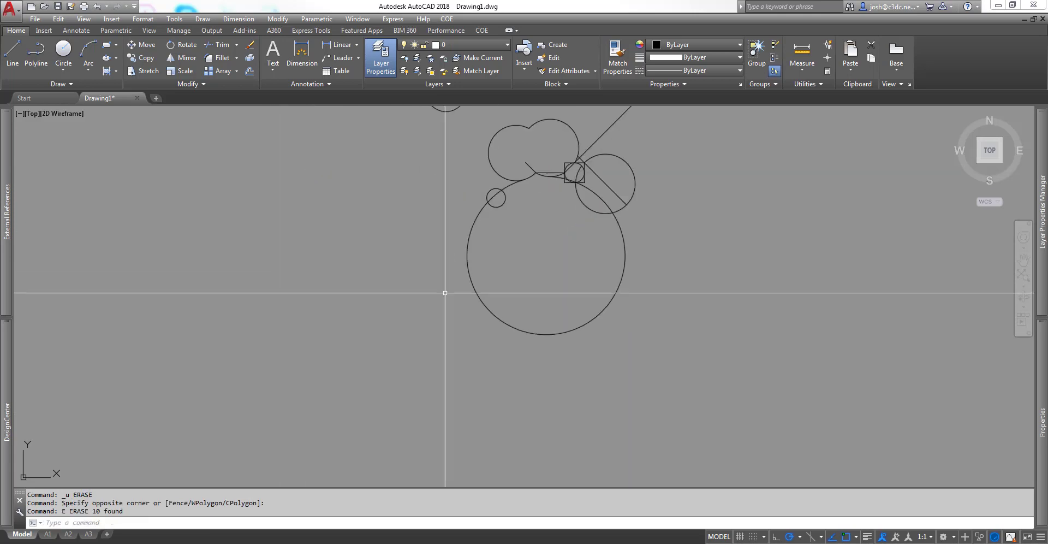
{"action": "left_click", "coordinate": [532, 157]}
{"action": "left_click", "coordinate": [477, 281]}
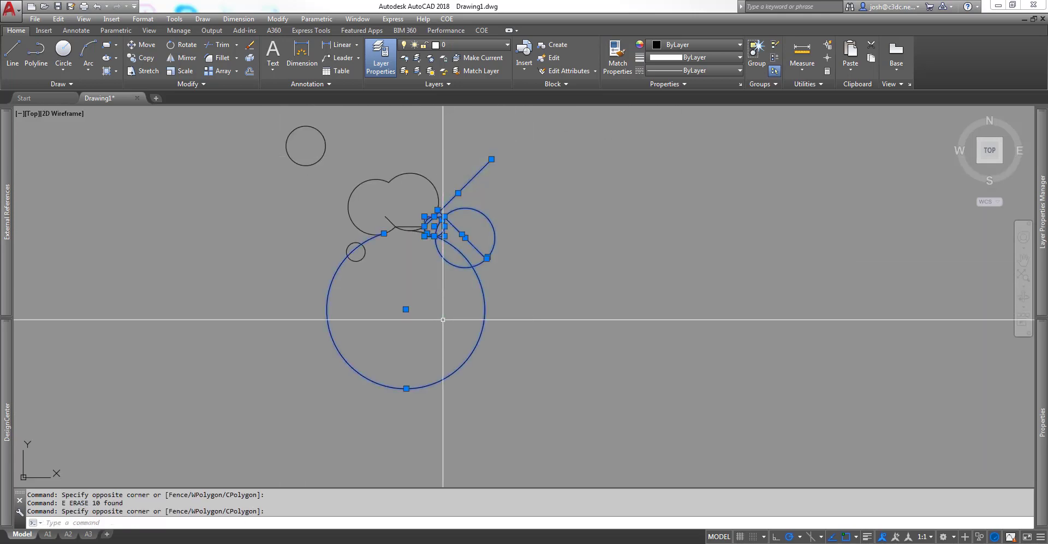
{"action": "key", "text": "Escape"}
Erase all remaining circles, arcs and lines, keeping only the square and its inscribed circle
{"action": "left_click", "coordinate": [528, 157]}
{"action": "left_click", "coordinate": [477, 280]}
{"action": "key", "text": "Delete"}
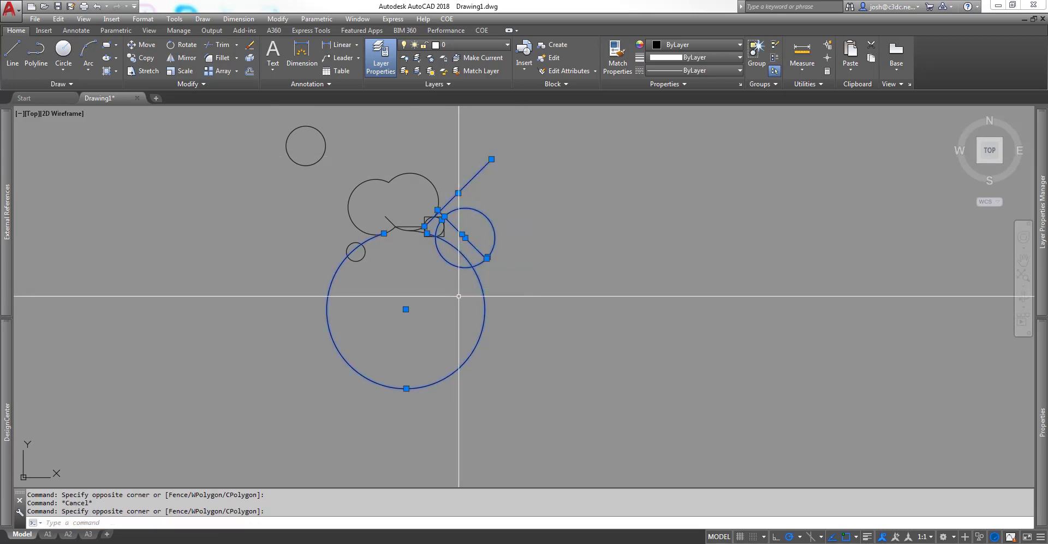
{"action": "left_click", "coordinate": [412, 154]}
{"action": "left_click", "coordinate": [344, 272]}
{"action": "key", "text": "Delete"}
Start Trim with all objects as cutting edges and trim the square's upper-right corner and the upper half of its left side
{"action": "scroll", "coordinate": [451, 229], "scroll_direction": "up", "scroll_amount": 6}
{"action": "middle_click_drag", "start_coordinate": [413, 230], "coordinate": [409, 283]}
{"action": "scroll", "coordinate": [406, 280], "scroll_direction": "up", "scroll_amount": 3}
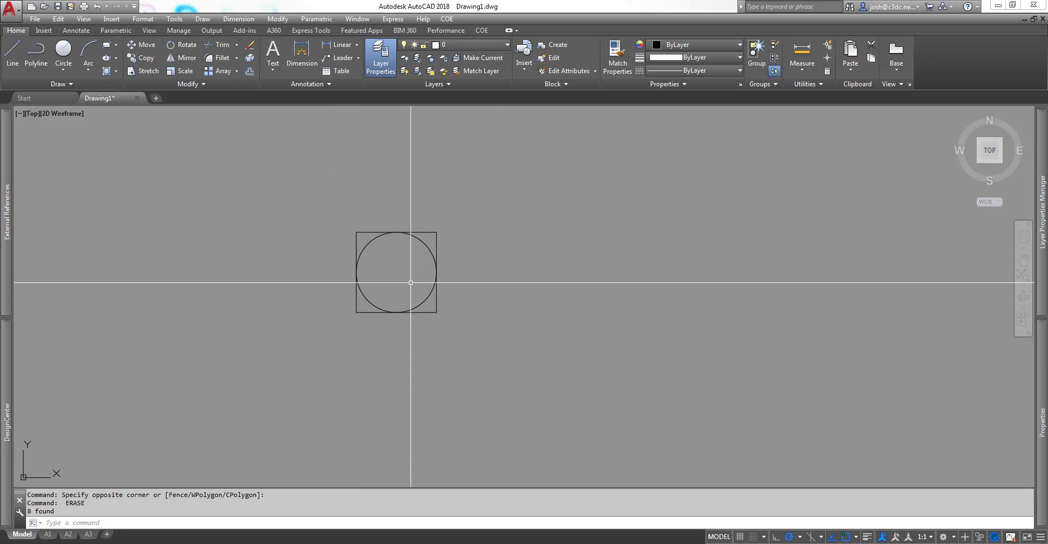
{"action": "type", "text": "tr"}
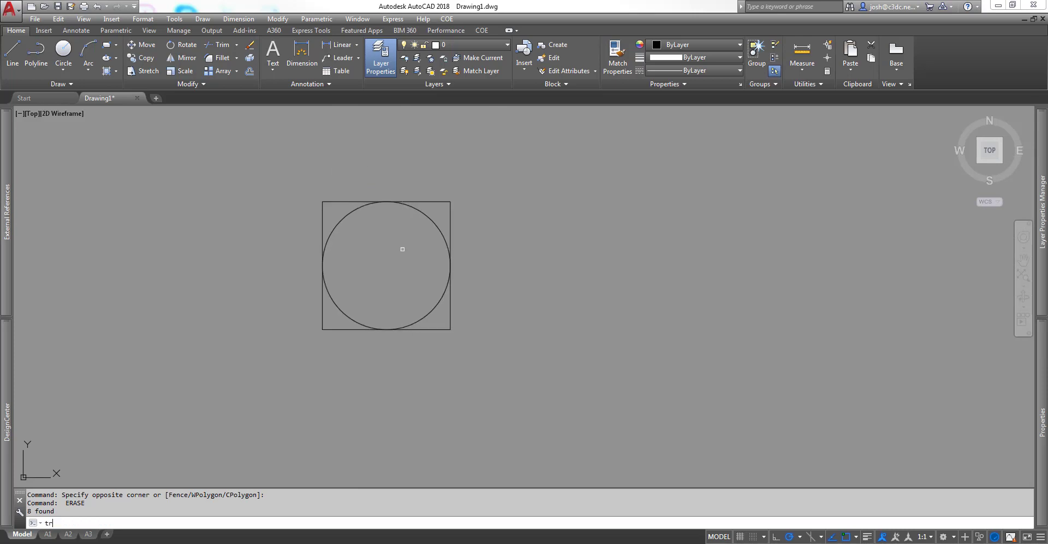
{"action": "key", "text": "Return"}
{"action": "key", "text": "Return"}
{"action": "left_click", "coordinate": [461, 197]}
{"action": "left_click", "coordinate": [444, 222]}
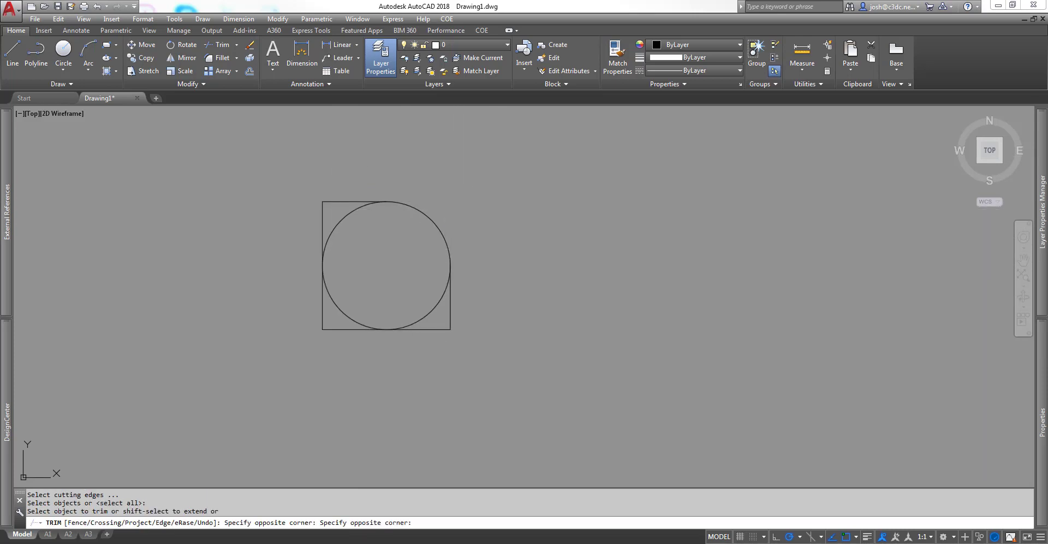
{"action": "left_click", "coordinate": [323, 240]}
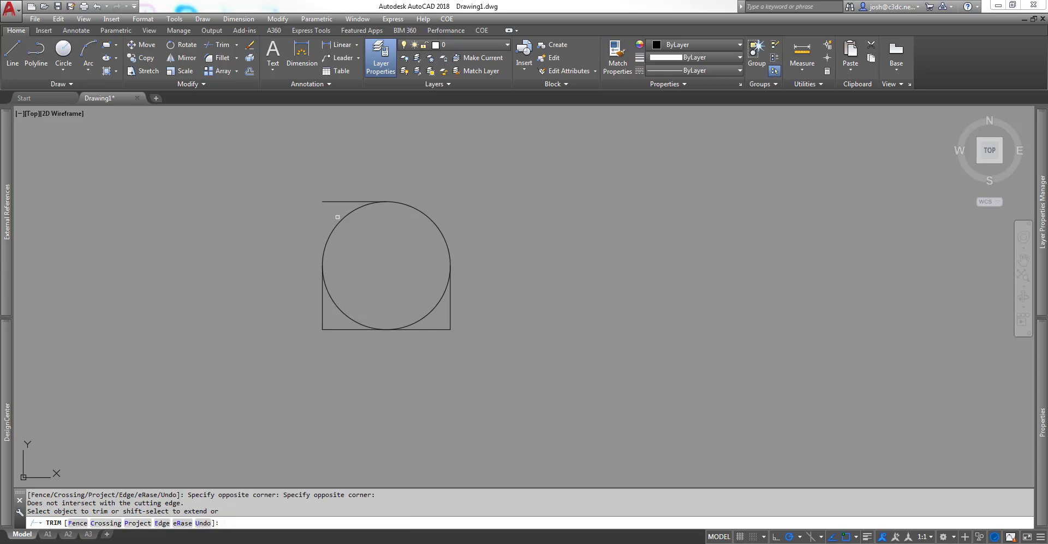
Trim away the lower half of the circle inside the square, and end Trim
{"action": "left_click", "coordinate": [333, 305]}
{"action": "left_click", "coordinate": [436, 306]}
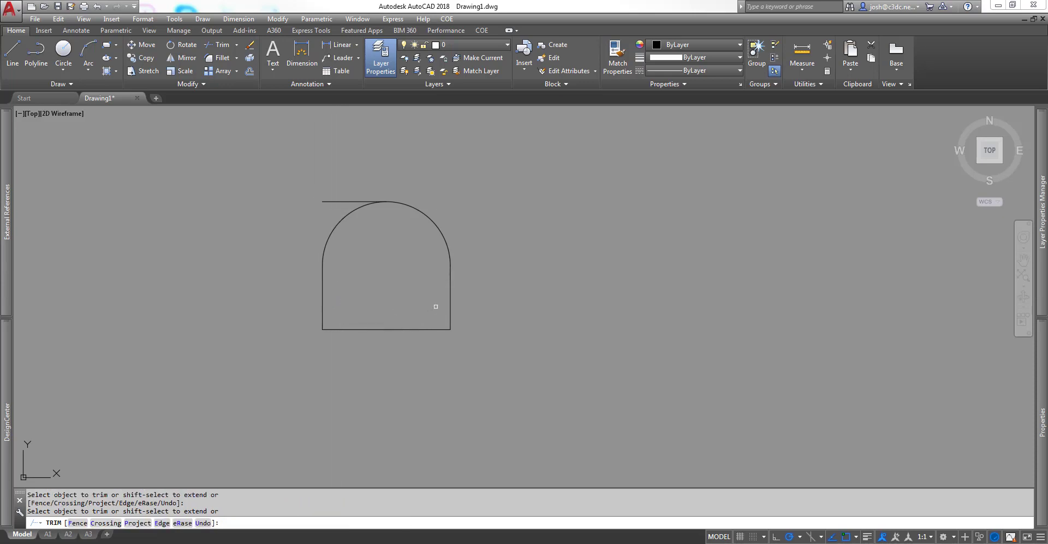
{"action": "key", "text": "Escape"}
Erase the leftover segment of the square's top edge beside the arch
{"action": "left_click", "coordinate": [338, 192]}
{"action": "left_click", "coordinate": [315, 211]}
{"action": "key", "text": "Return"}
{"action": "key", "text": "Escape"}
{"action": "left_click", "coordinate": [326, 208]}
{"action": "left_click", "coordinate": [314, 190]}
{"action": "type", "text": "e"}
{"action": "key", "text": "Return"}
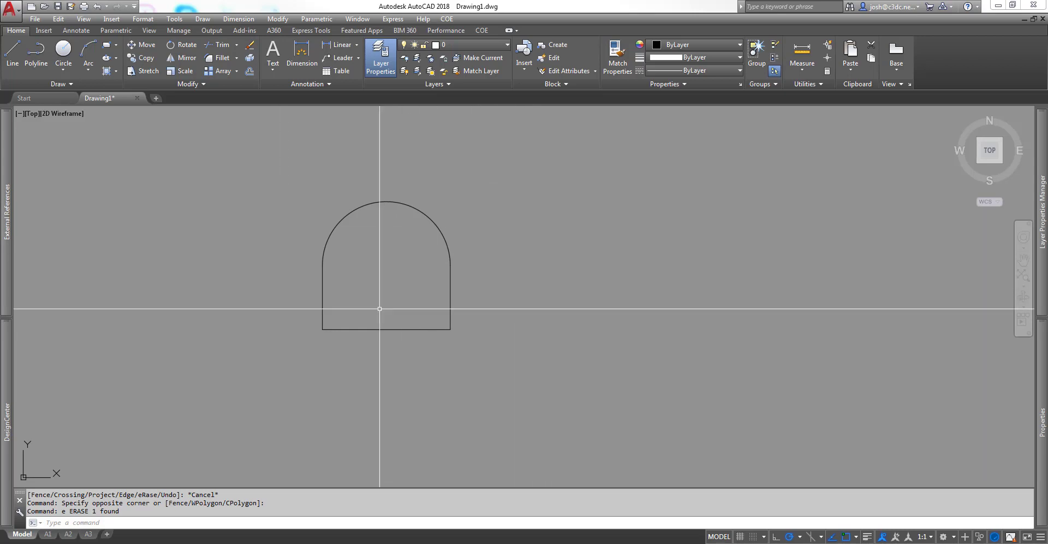
Convert the closed arch outline's three lines and arc into a single region
{"action": "type", "text": "REGION"}
{"action": "key", "text": "Return"}
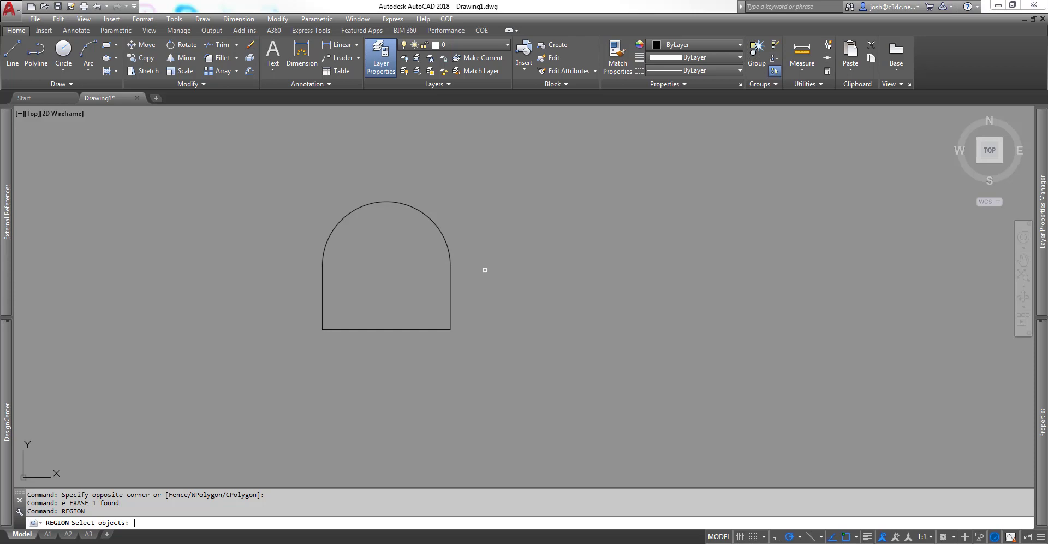
{"action": "left_click", "coordinate": [466, 183]}
{"action": "left_click", "coordinate": [311, 356]}
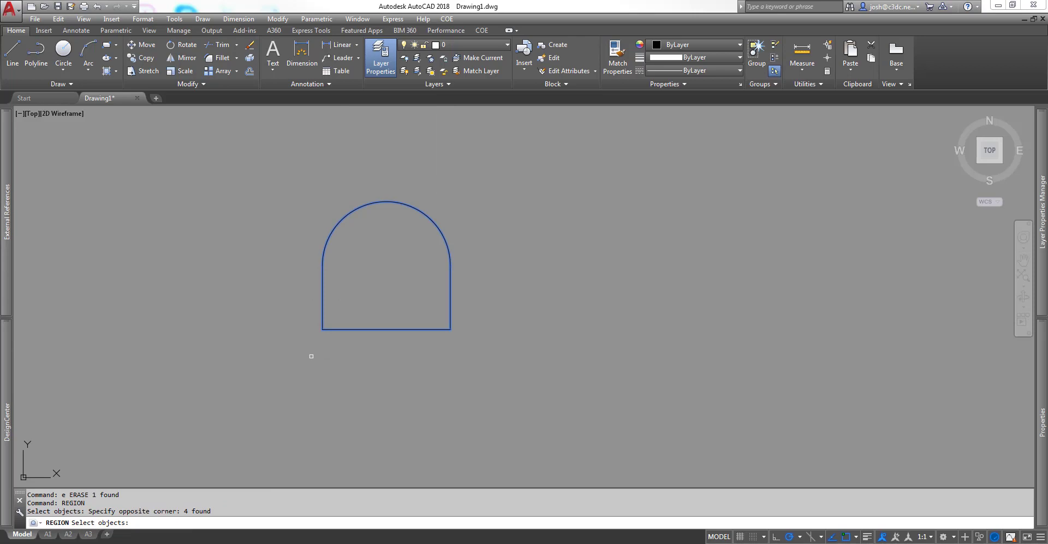
{"action": "key", "text": "Return"}
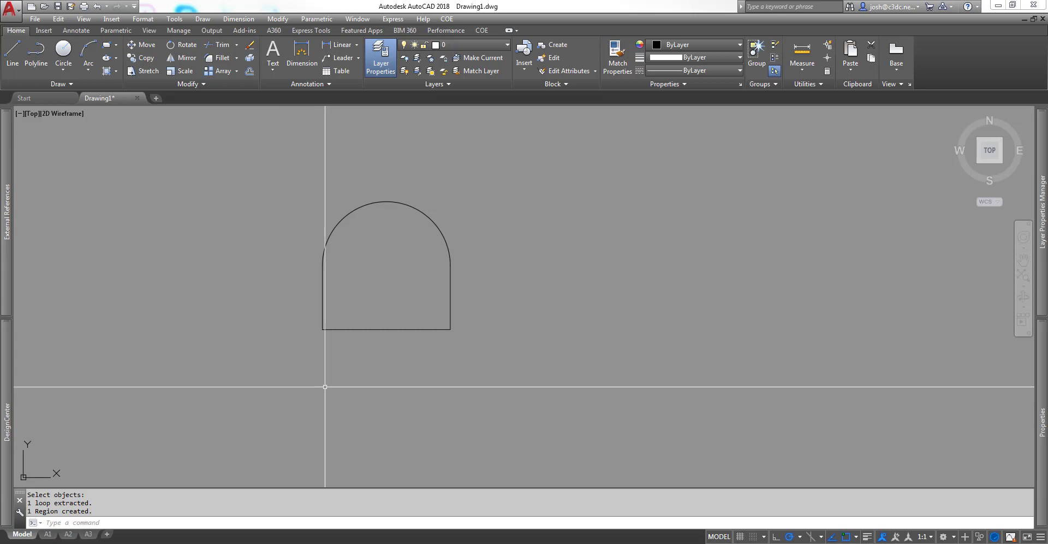
{"action": "left_click", "coordinate": [358, 329]}
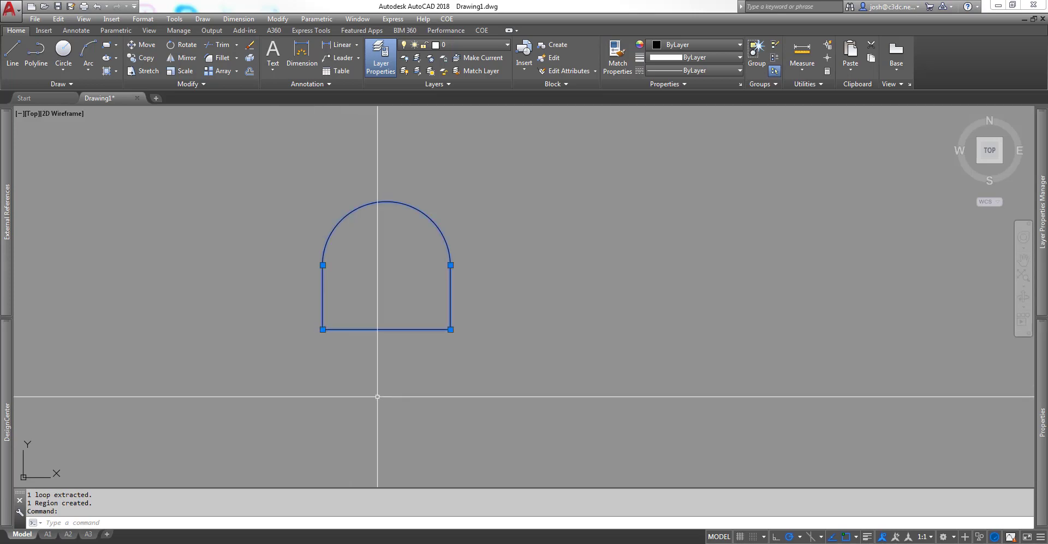
{"action": "key", "text": "Escape"}
Extrude the arch-shaped region to a height of 20
{"action": "type", "text": "EXTr"}
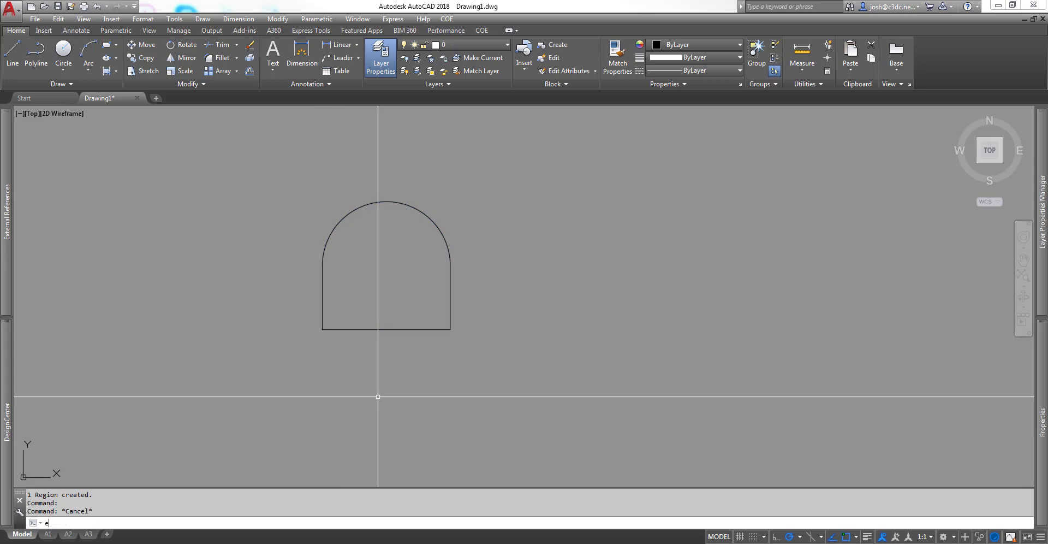
{"action": "type", "text": "ude"}
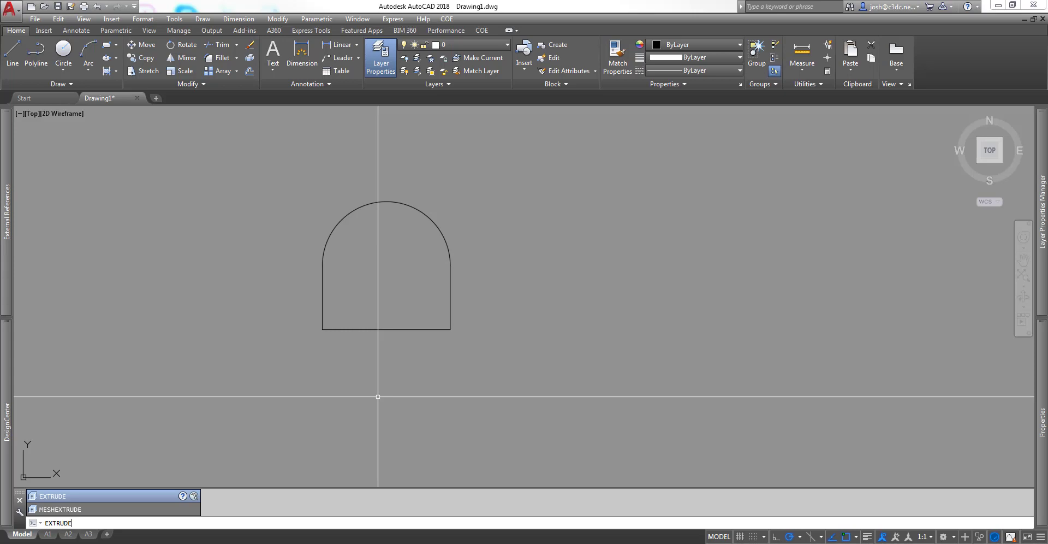
{"action": "key", "text": "Return"}
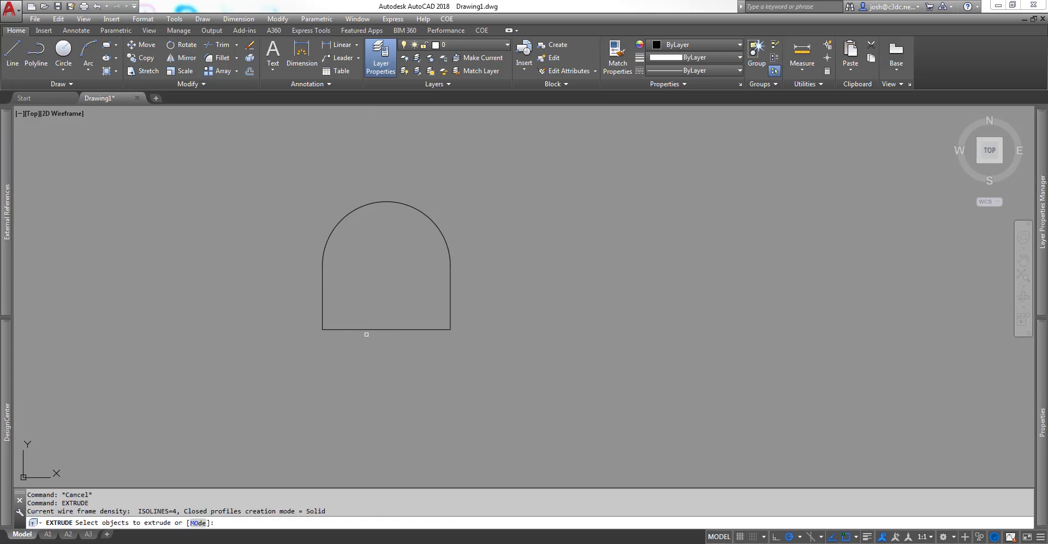
{"action": "left_click", "coordinate": [363, 330]}
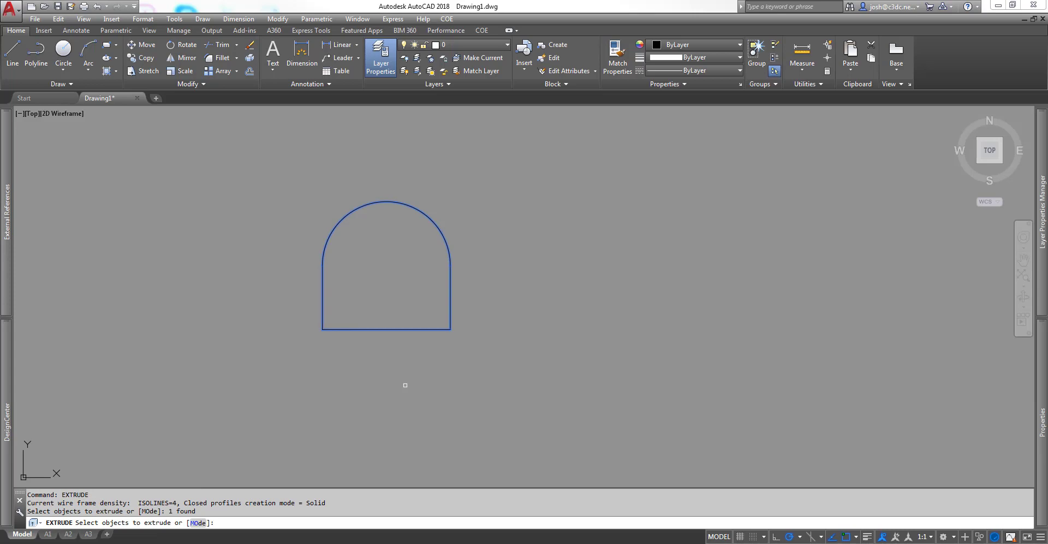
{"action": "key", "text": "Return"}
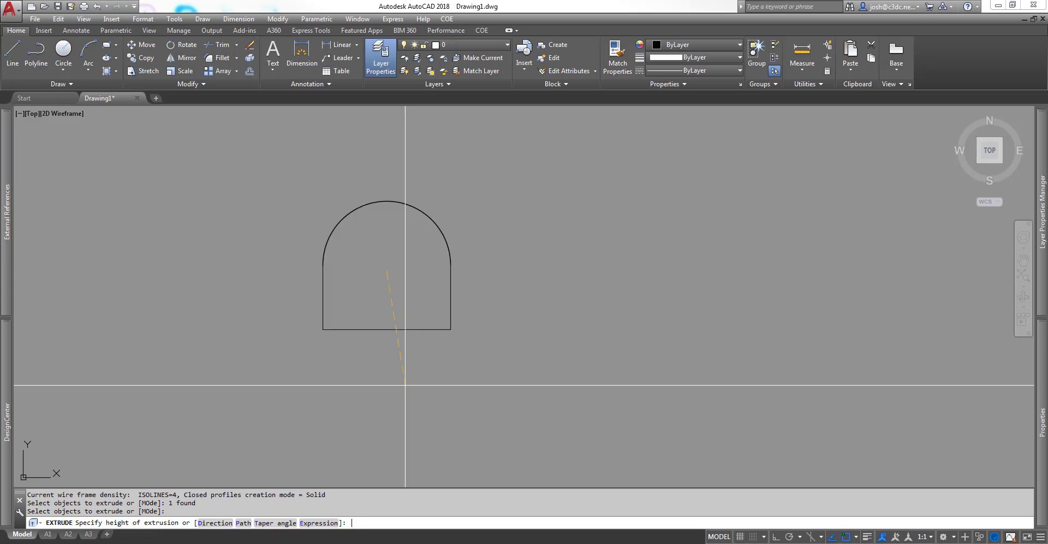
{"action": "type", "text": "20"}
{"action": "key", "text": "Return"}
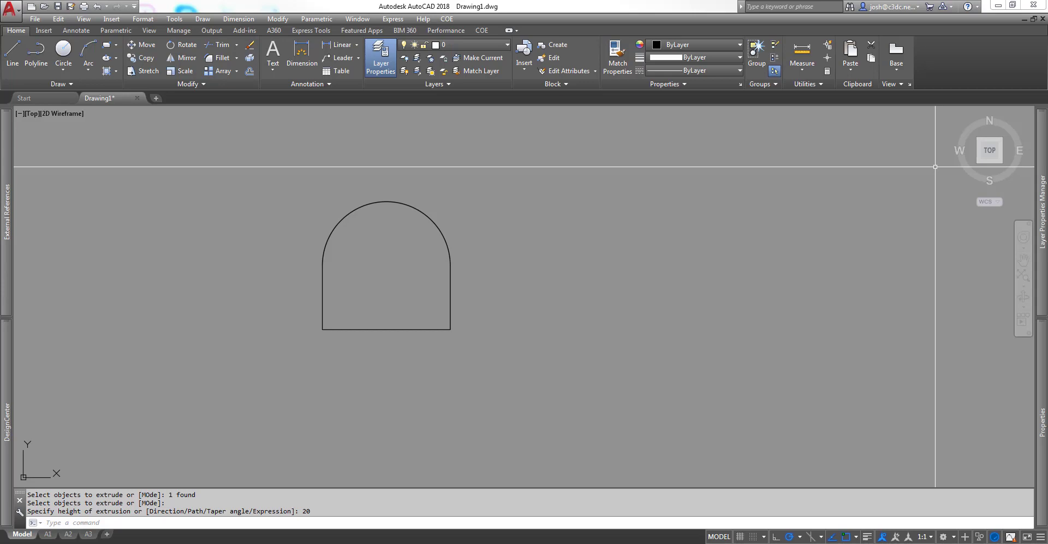
Display the extruded arch solid from the southwest isometric viewpoint in the Realistic visual style
{"action": "left_click", "coordinate": [978, 161]}
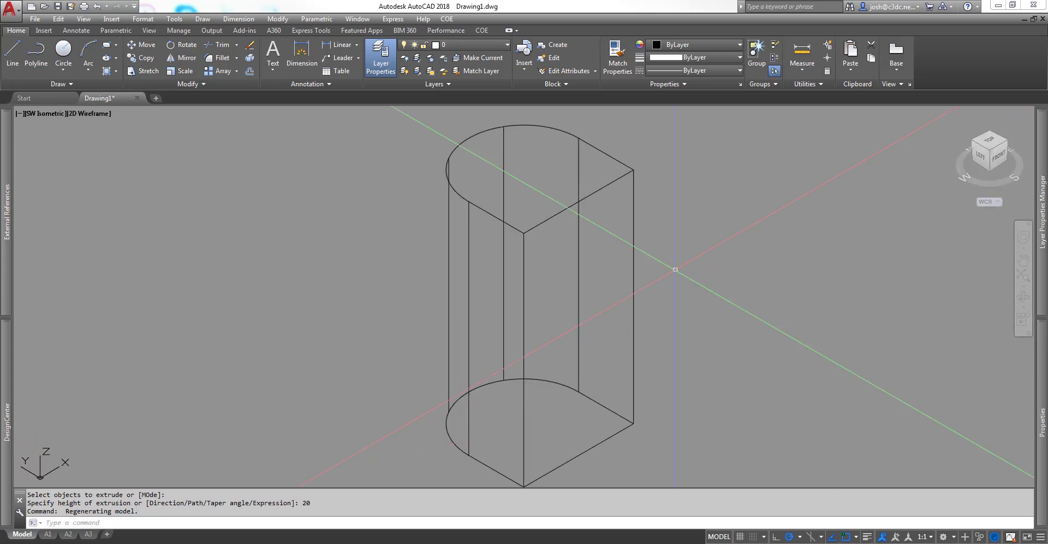
{"action": "mouse_move", "coordinate": [676, 269]}
{"action": "middle_mouse_down"}
{"action": "mouse_move", "coordinate": [671, 184]}
{"action": "mouse_move", "coordinate": [646, 210]}
{"action": "middle_mouse_up"}
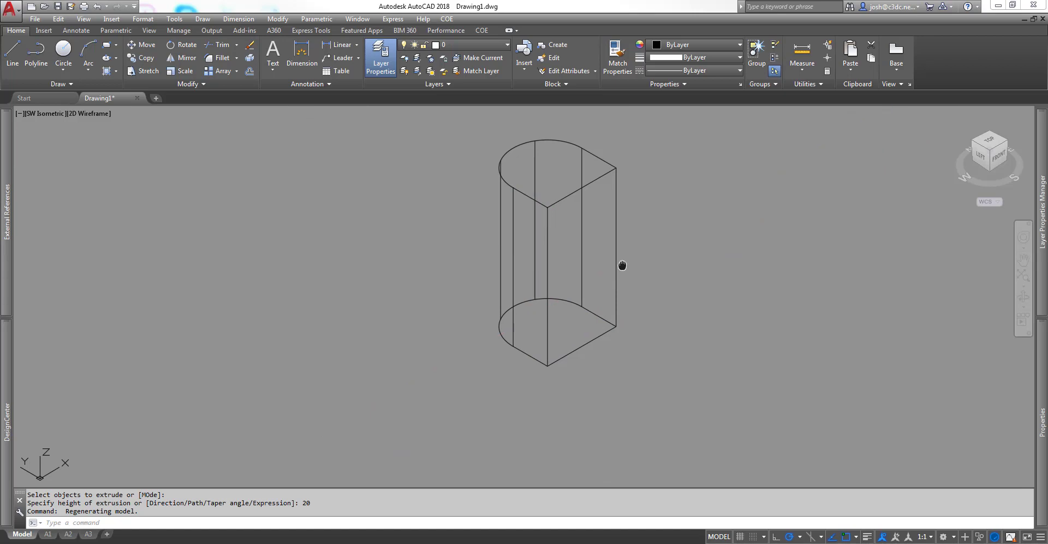
{"action": "middle_click_drag", "start_coordinate": [623, 263], "coordinate": [591, 292]}
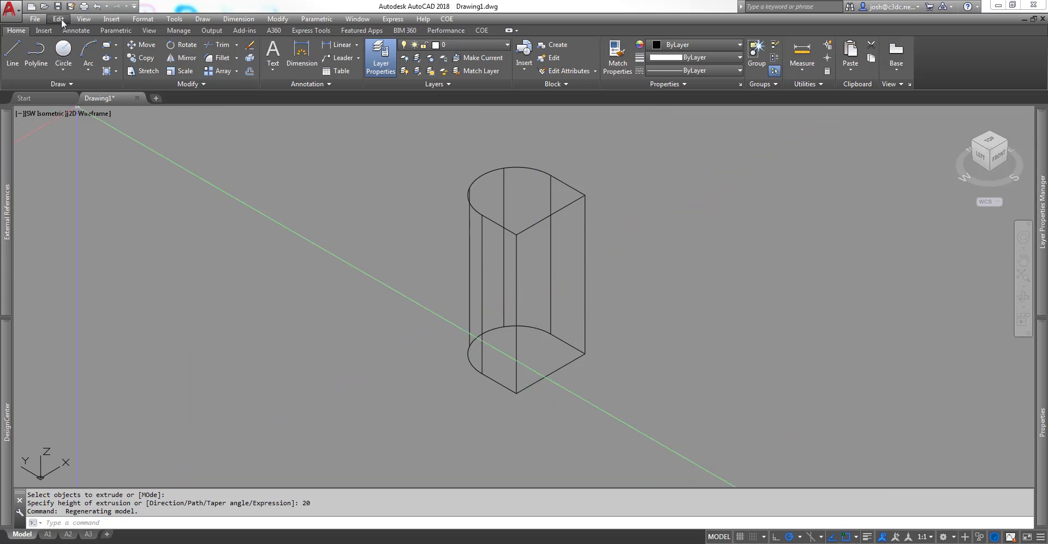
{"action": "left_click", "coordinate": [134, 7]}
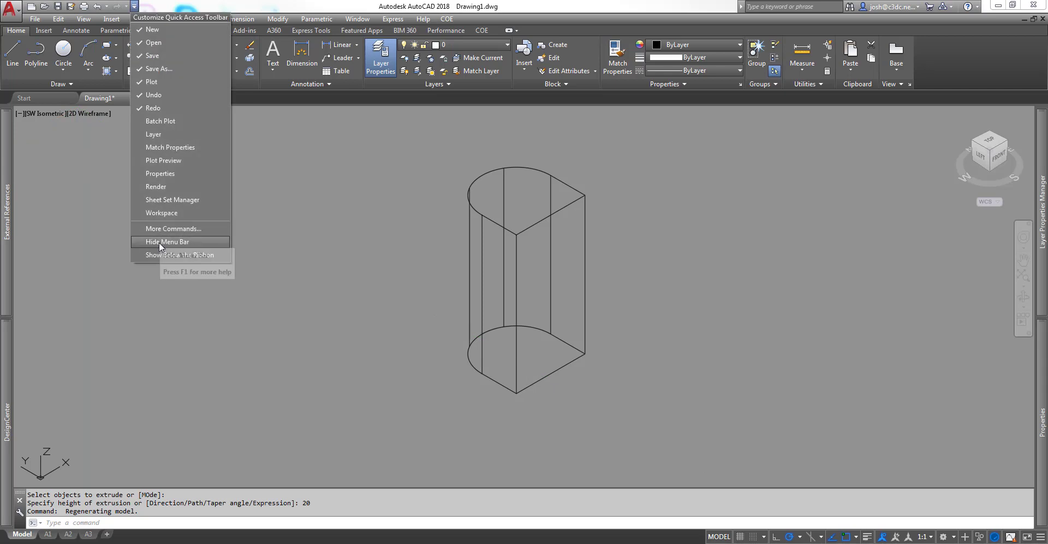
{"action": "left_click", "coordinate": [352, 251]}
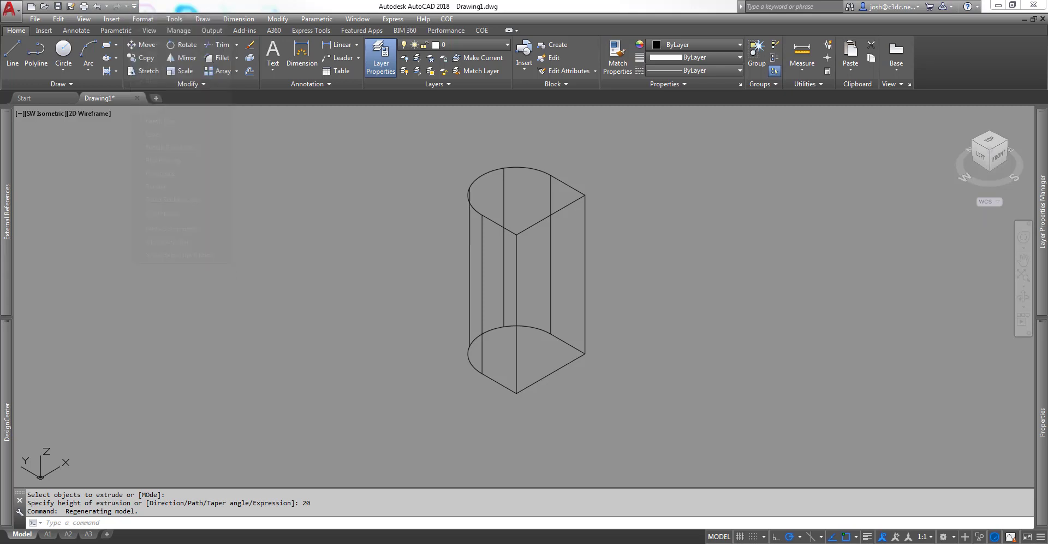
{"action": "left_click", "coordinate": [82, 20]}
{"action": "mouse_move", "coordinate": [196, 258]}
{"action": "left_click", "coordinate": [243, 302]}
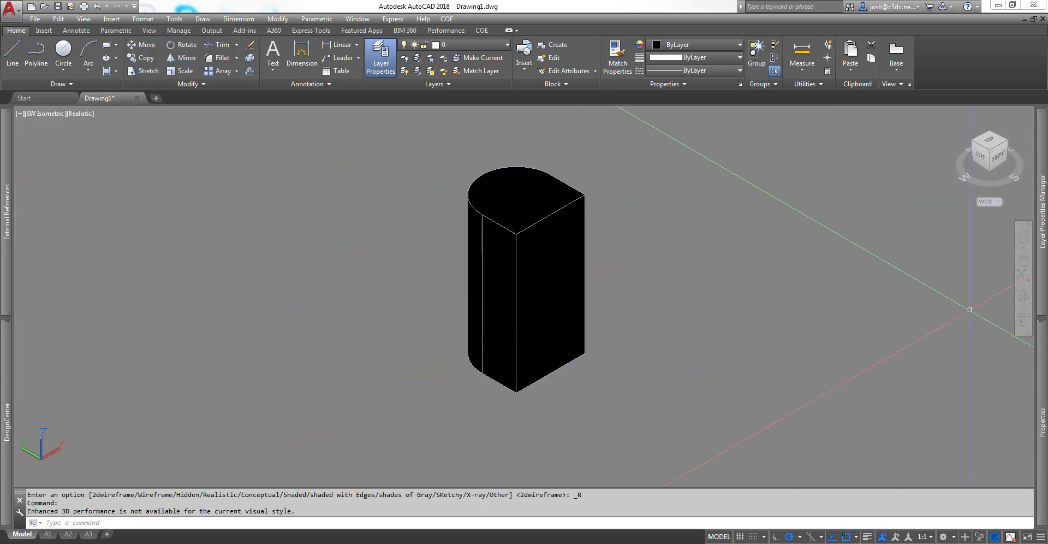
Use Free Orbit to rotate the view until the arch solid lies on its side like a tunnel
{"action": "left_click", "coordinate": [1023, 306]}
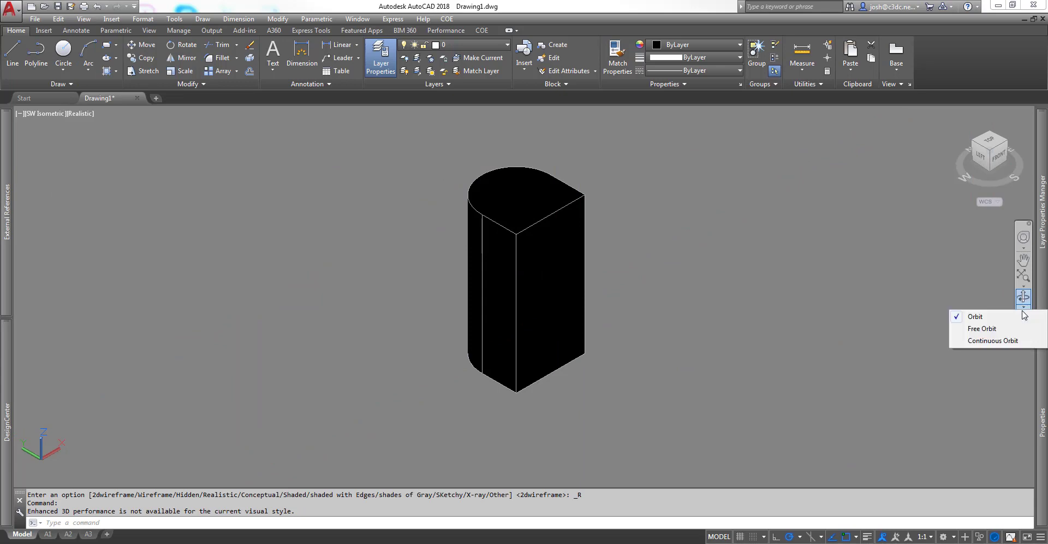
{"action": "left_click", "coordinate": [981, 328]}
{"action": "left_click_drag", "start_coordinate": [749, 342], "coordinate": [531, 348]}
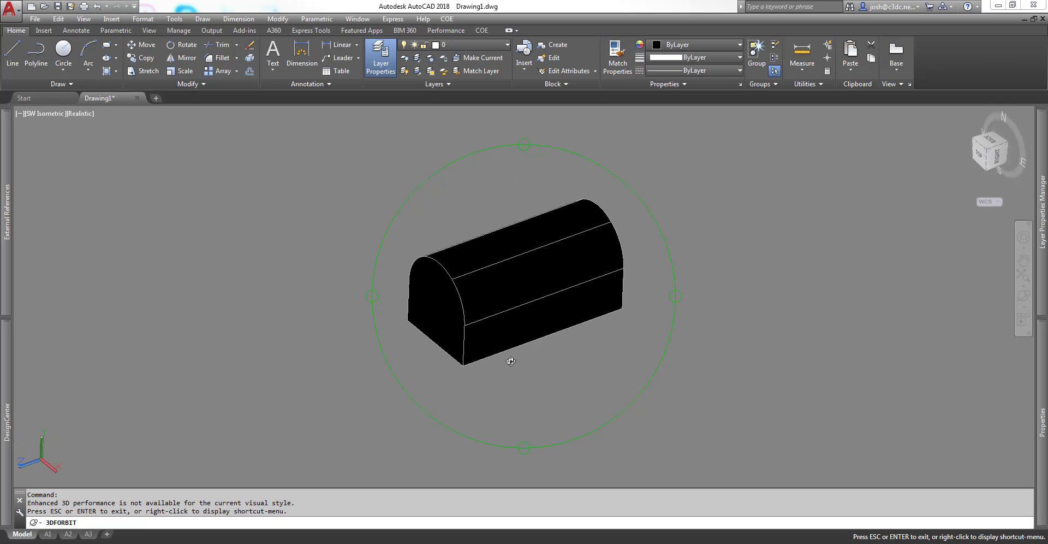